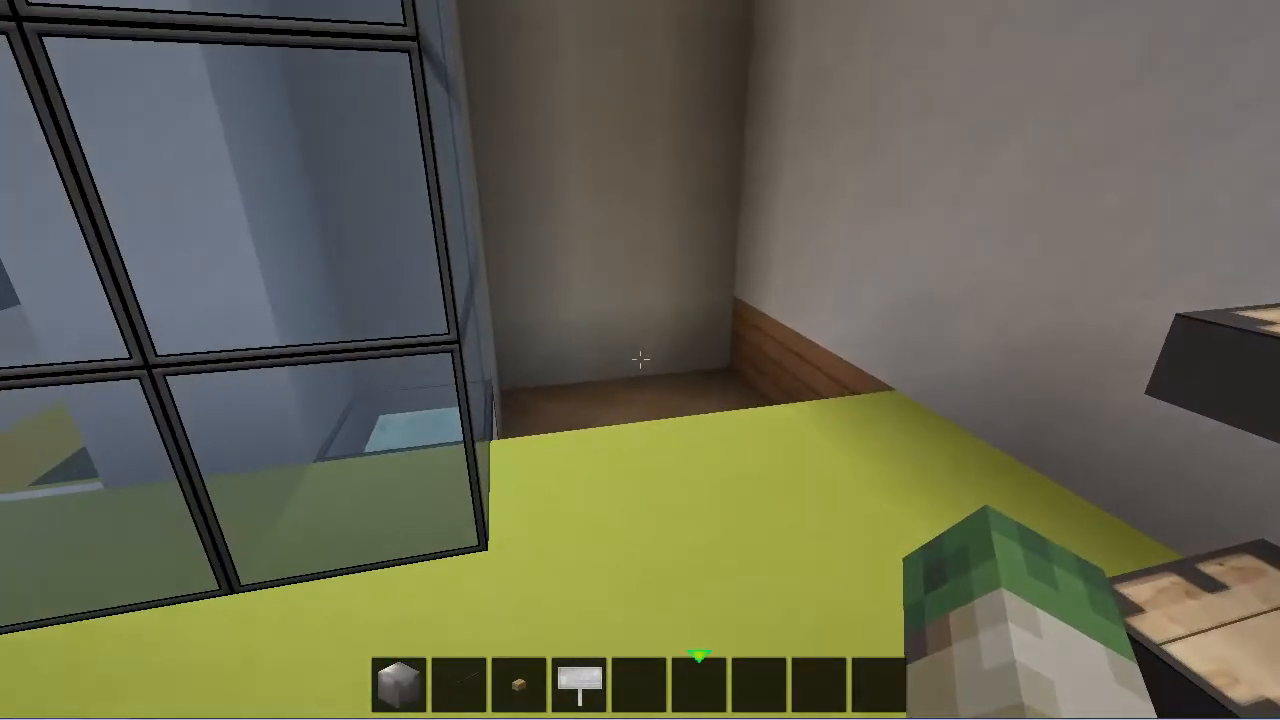
scroll(640, 360, up, 2)
scroll(640, 360, up, 1)
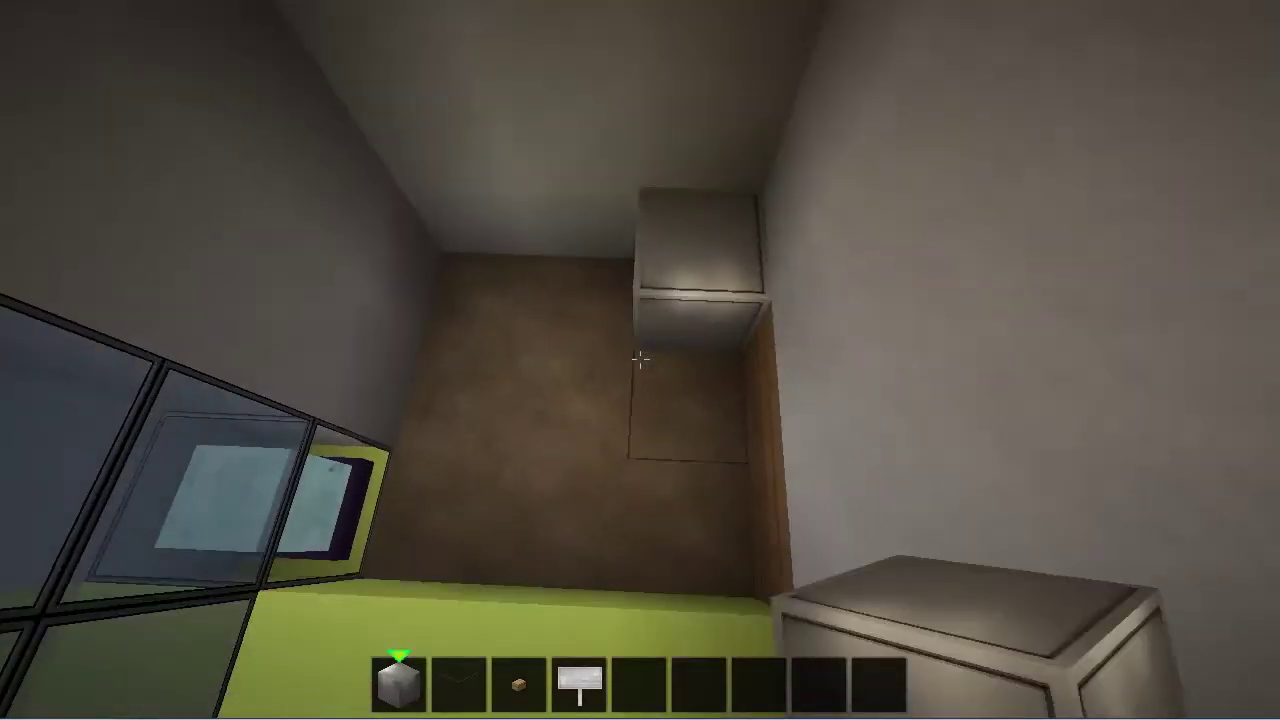
Fill the corner floor with five iron blocks, then mount a wooden button with a blank sign above it.
right_click(640, 360)
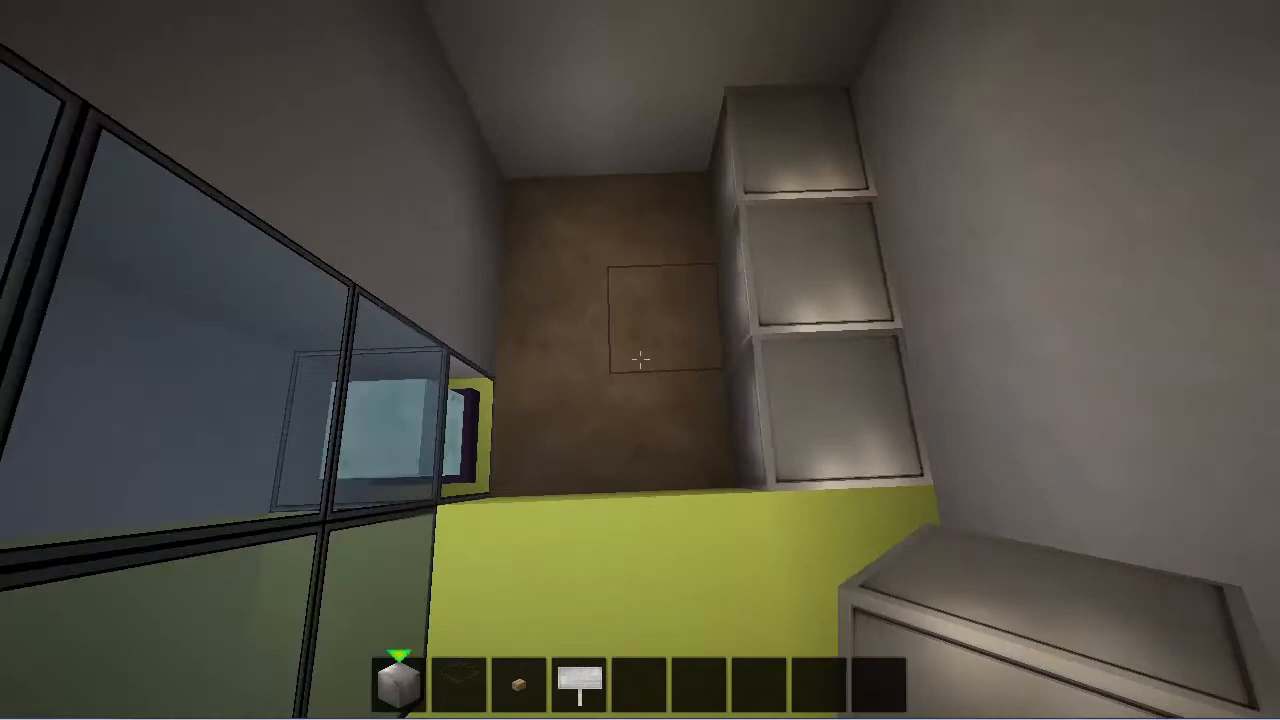
right_click(640, 360)
right_click(640, 360)
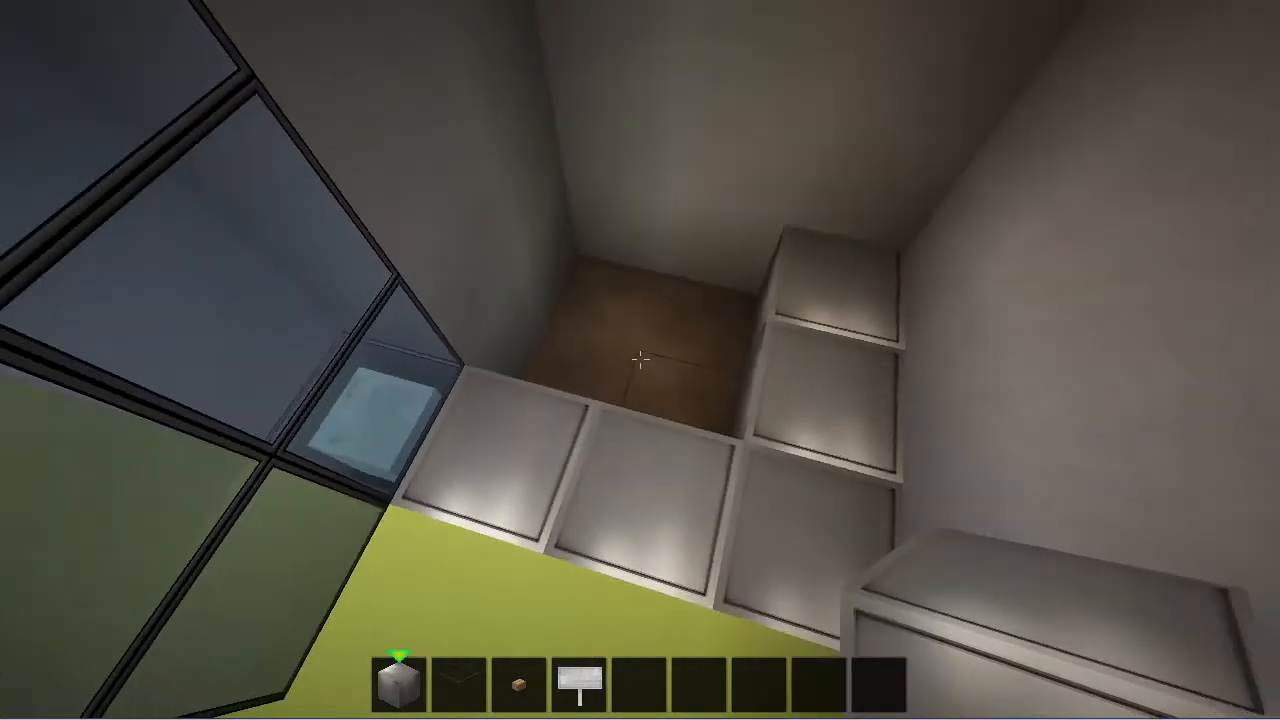
right_click(640, 360)
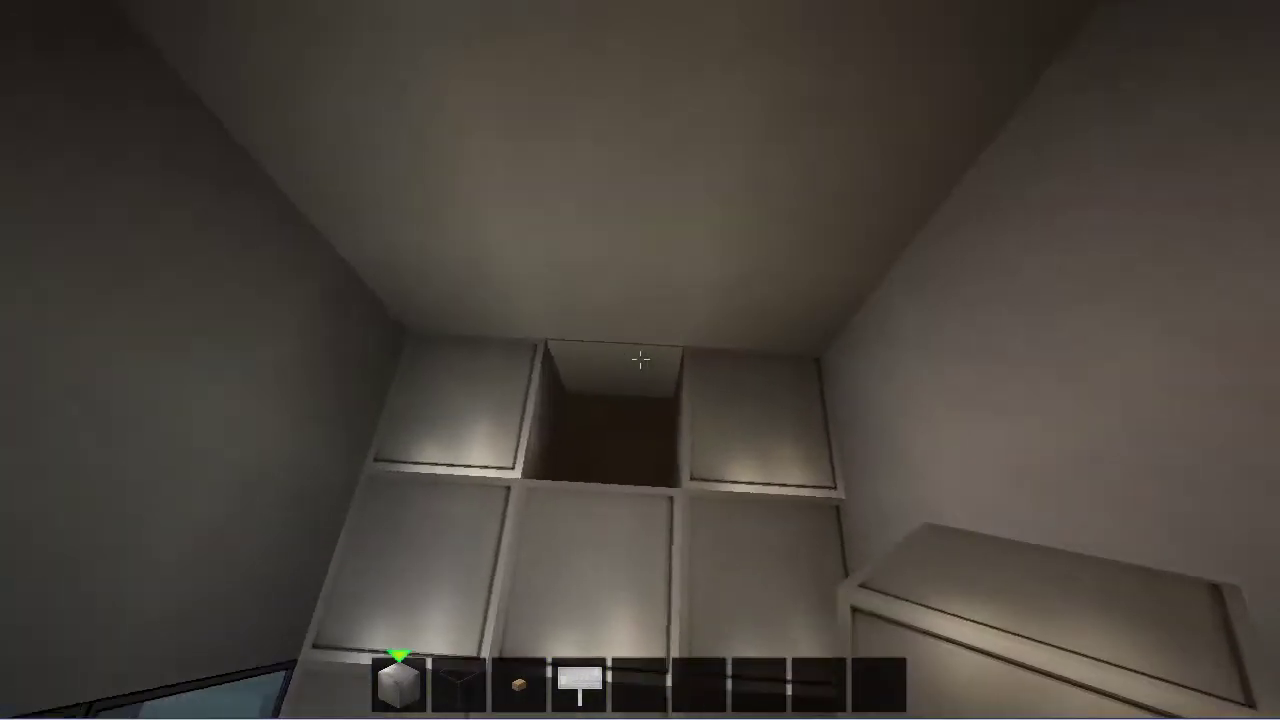
right_click(640, 360)
scroll(640, 360, down, 3)
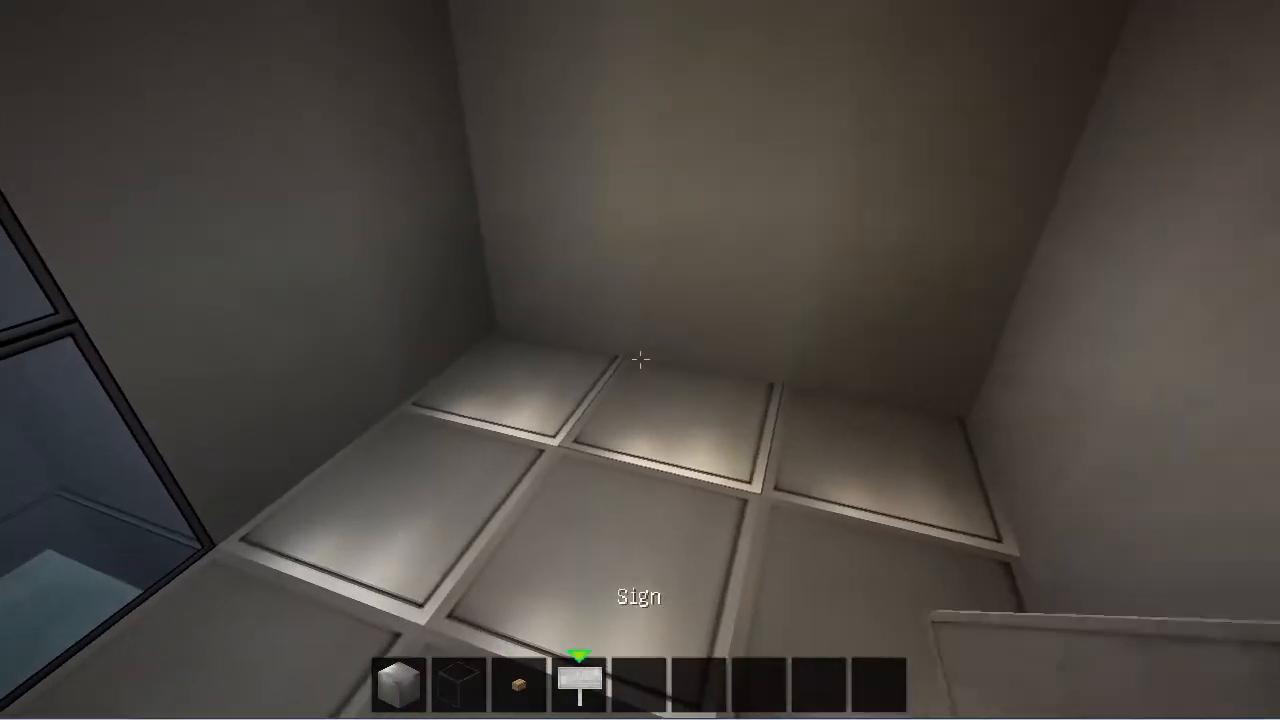
scroll(640, 360, up, 1)
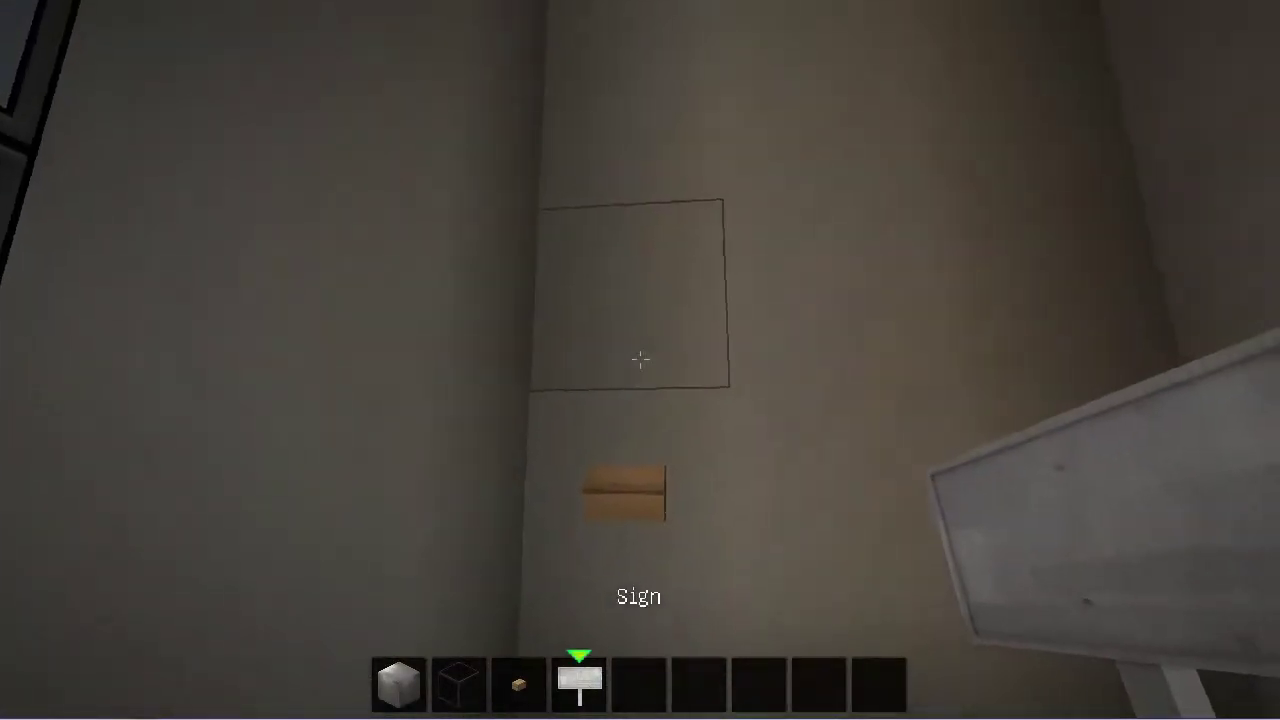
right_click(640, 360)
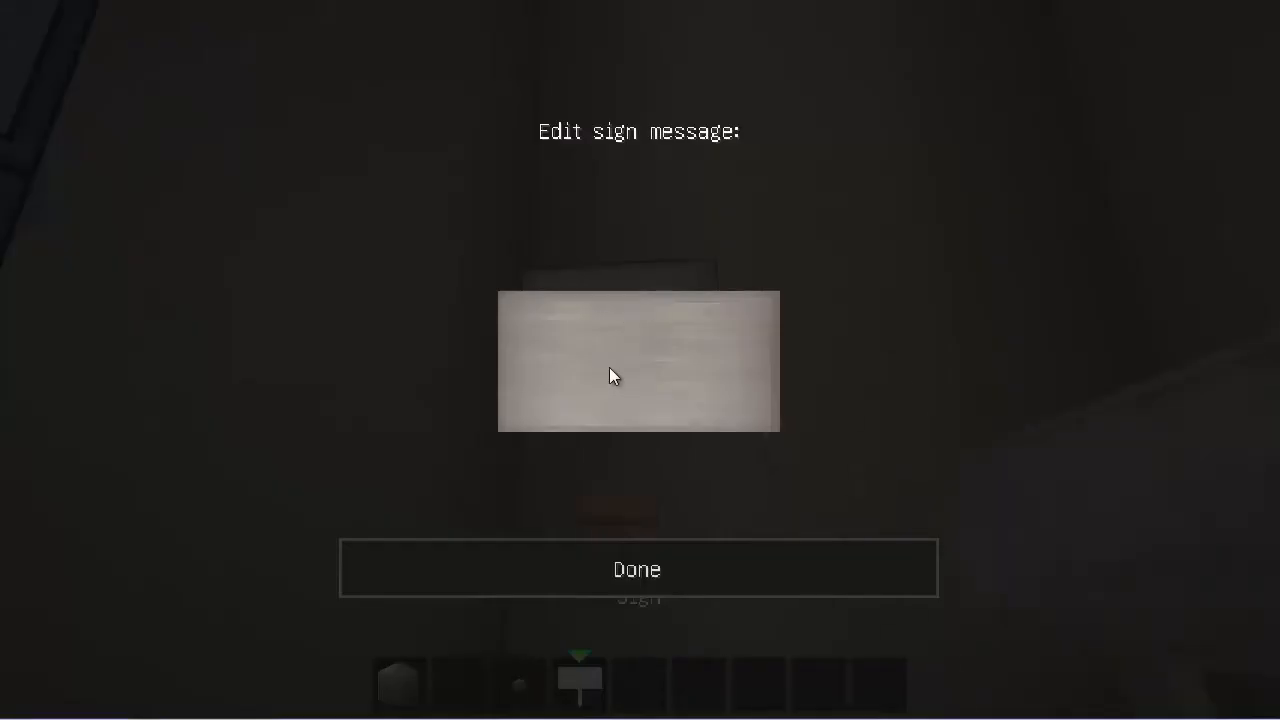
click(577, 583)
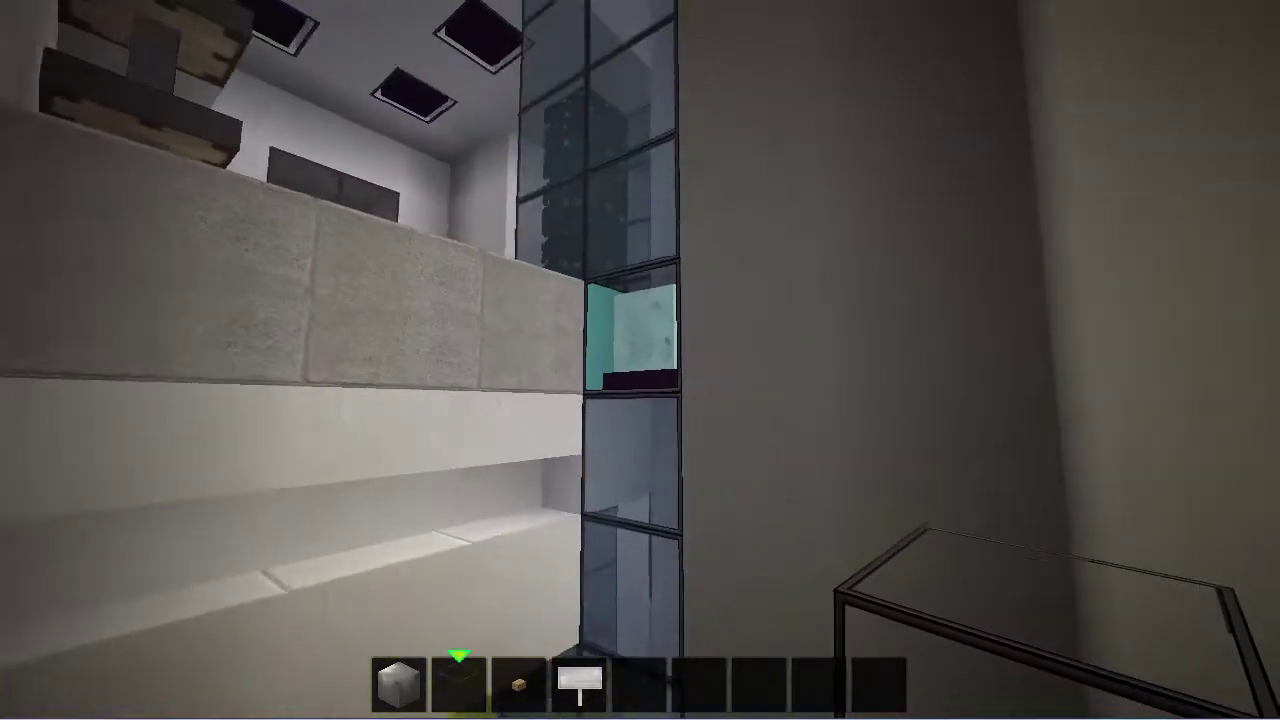
Add three glass blocks extending the shaft in front of the aqua block and overhead.
right_click(640, 360)
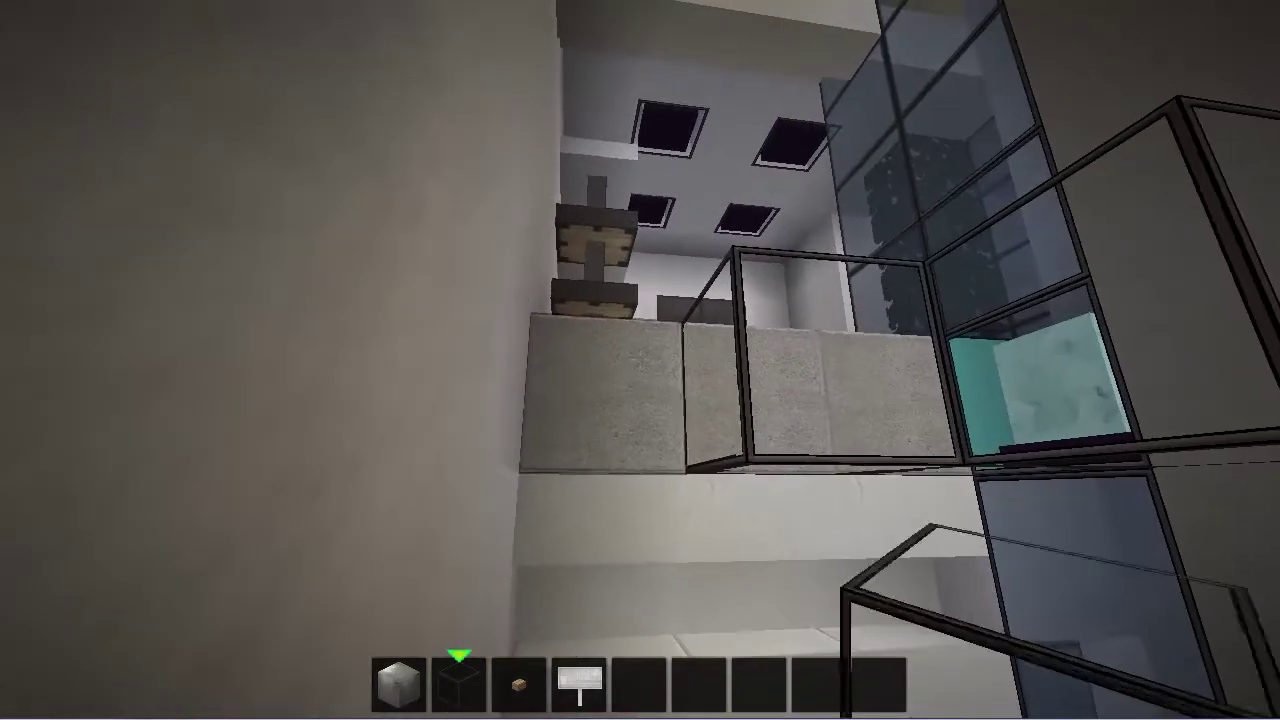
right_click(640, 360)
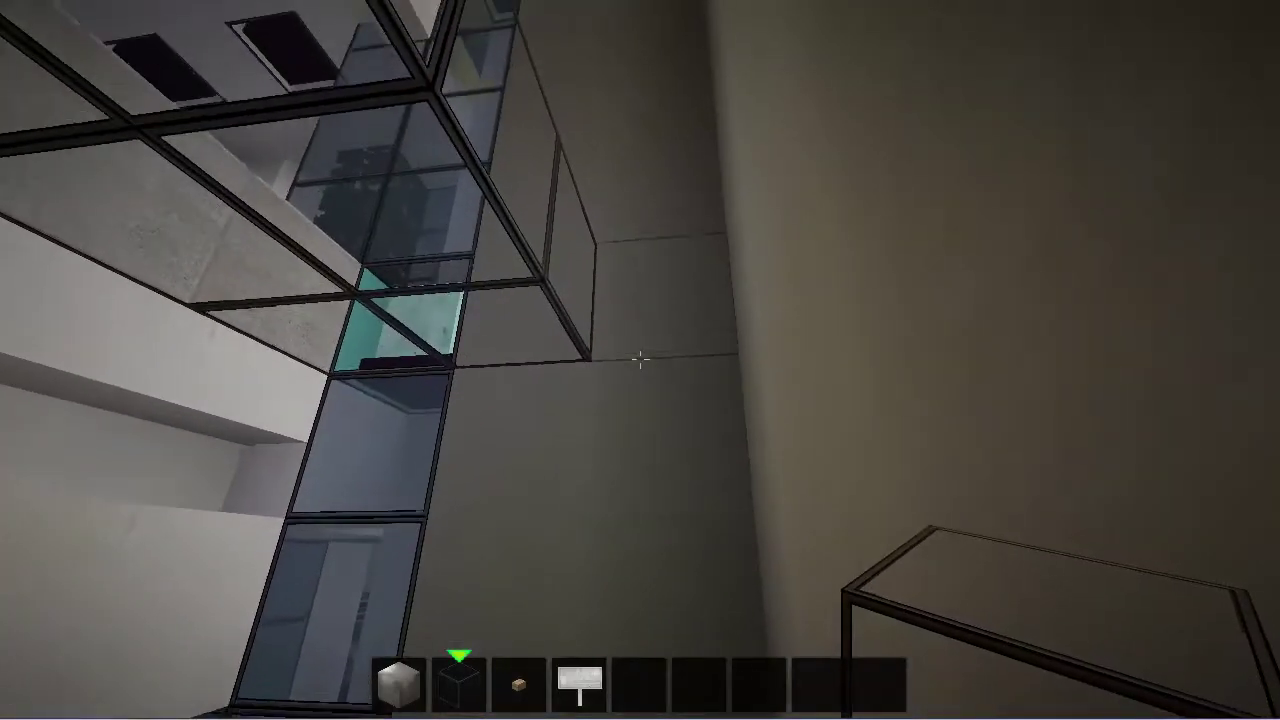
right_click(640, 360)
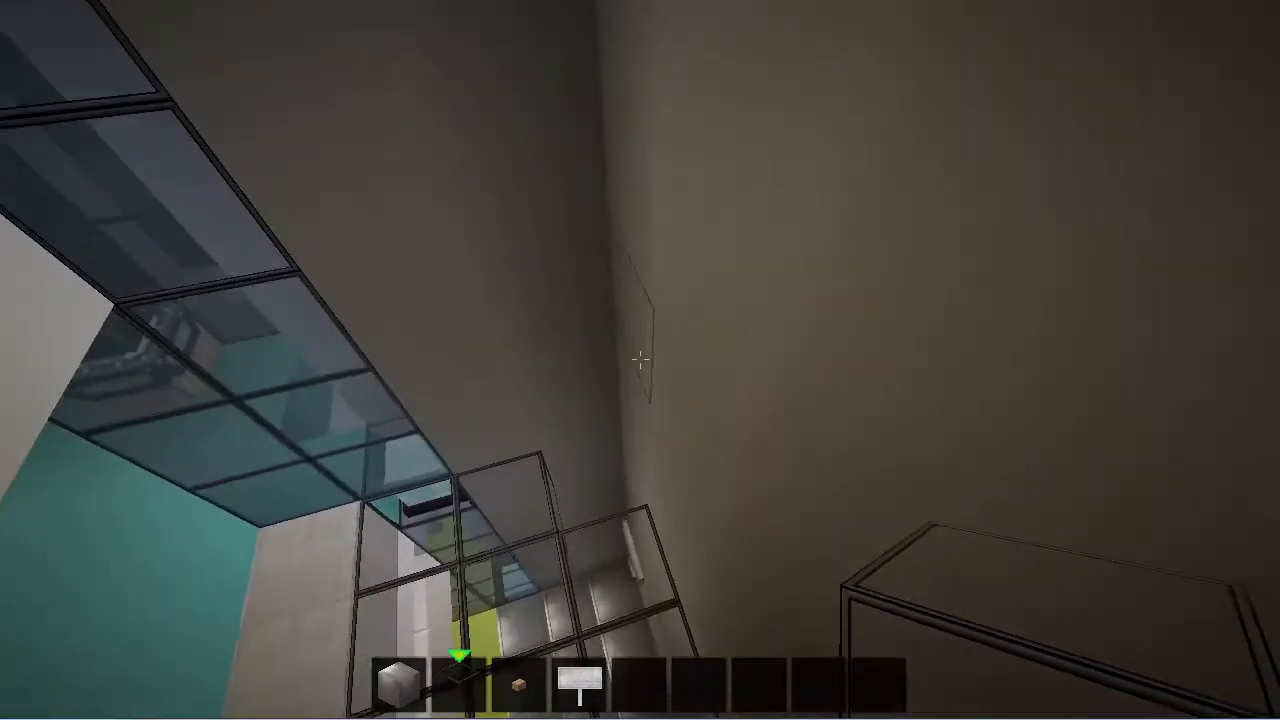
Place a blank sign on the nearby wall, which comes to read Current Floor: 1, Dest: 2.
key(3)
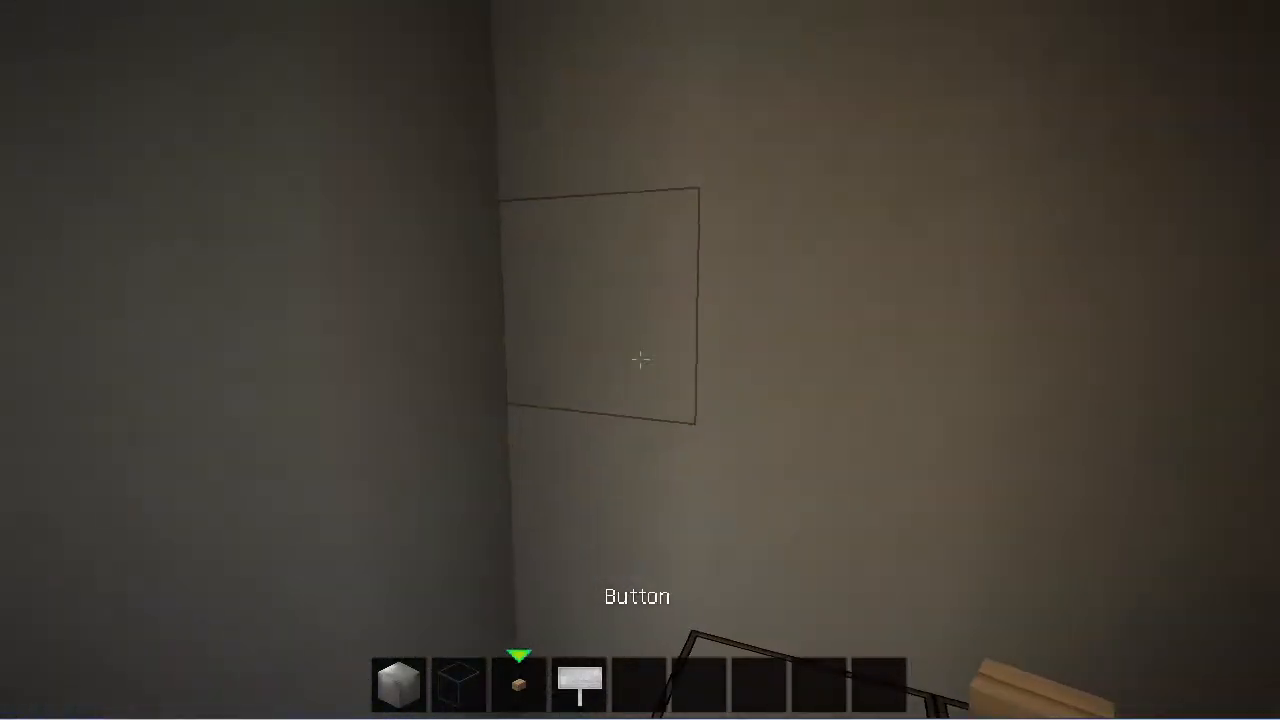
key(4)
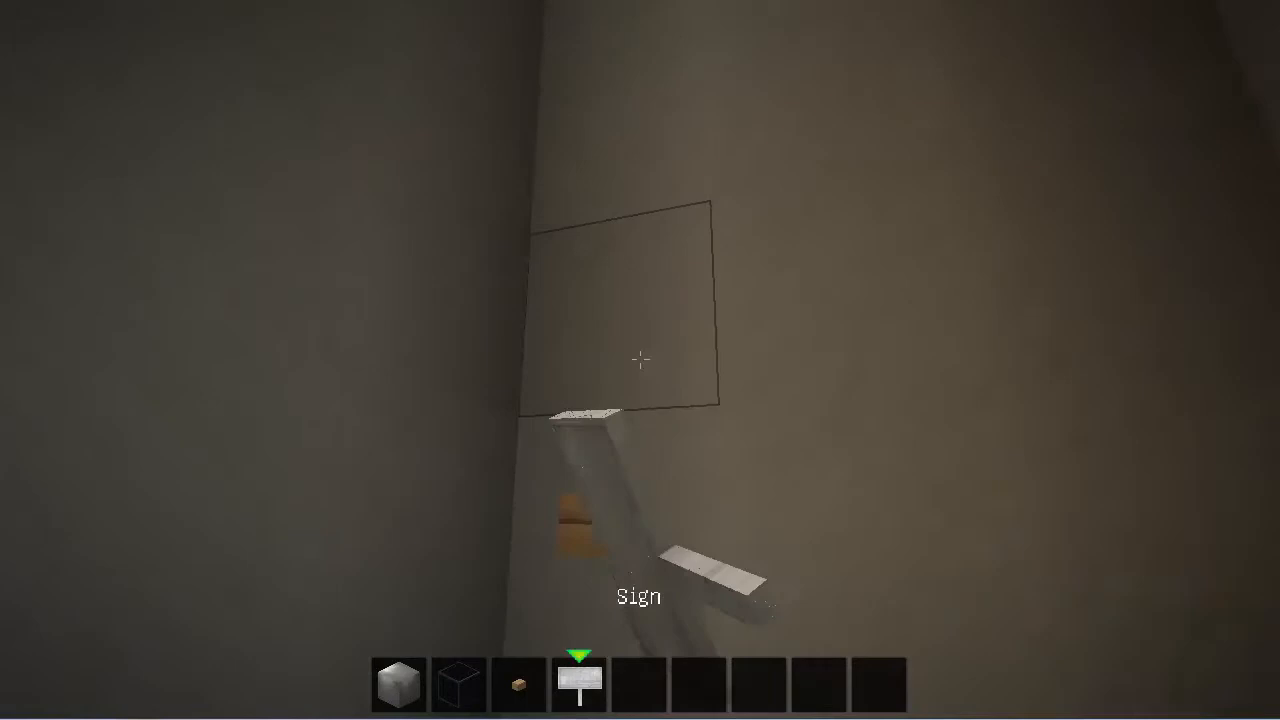
right_click(640, 360)
click(630, 590)
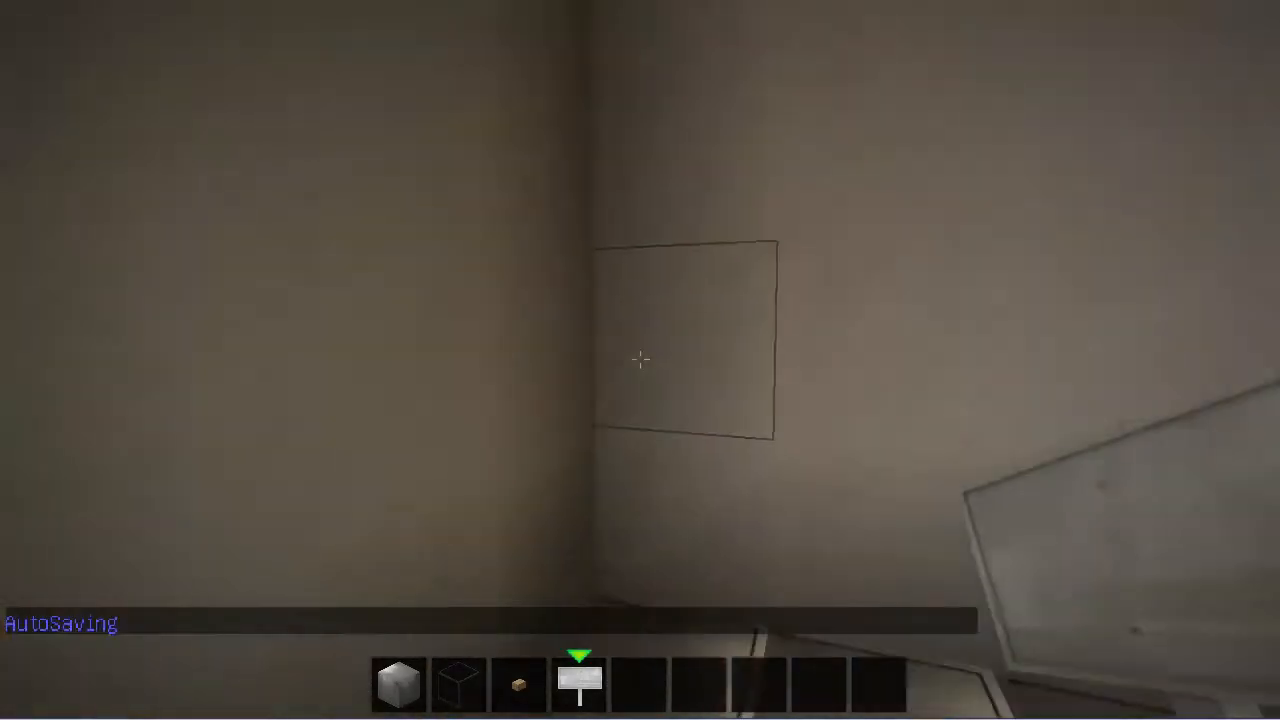
Use the wooden button to ride the elevator up to floor 2, where the sign reads Current Floor: 2, Dest: 1.
key(2)
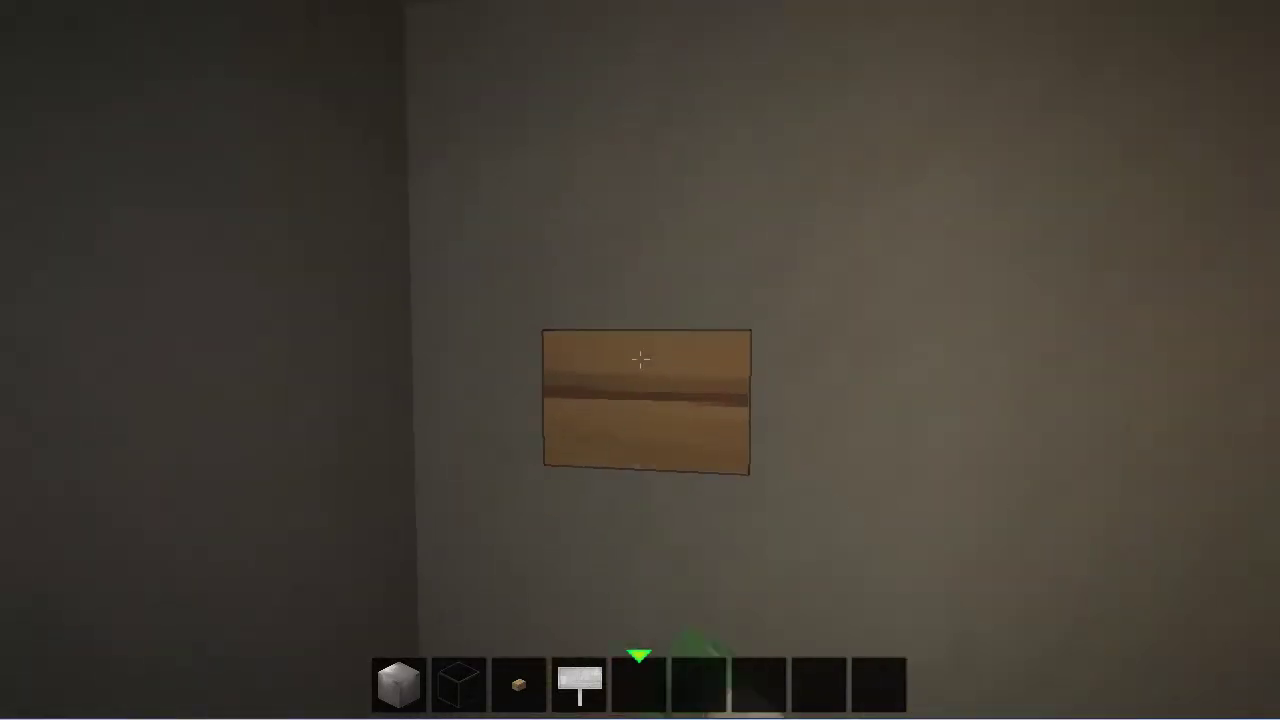
right_click(640, 360)
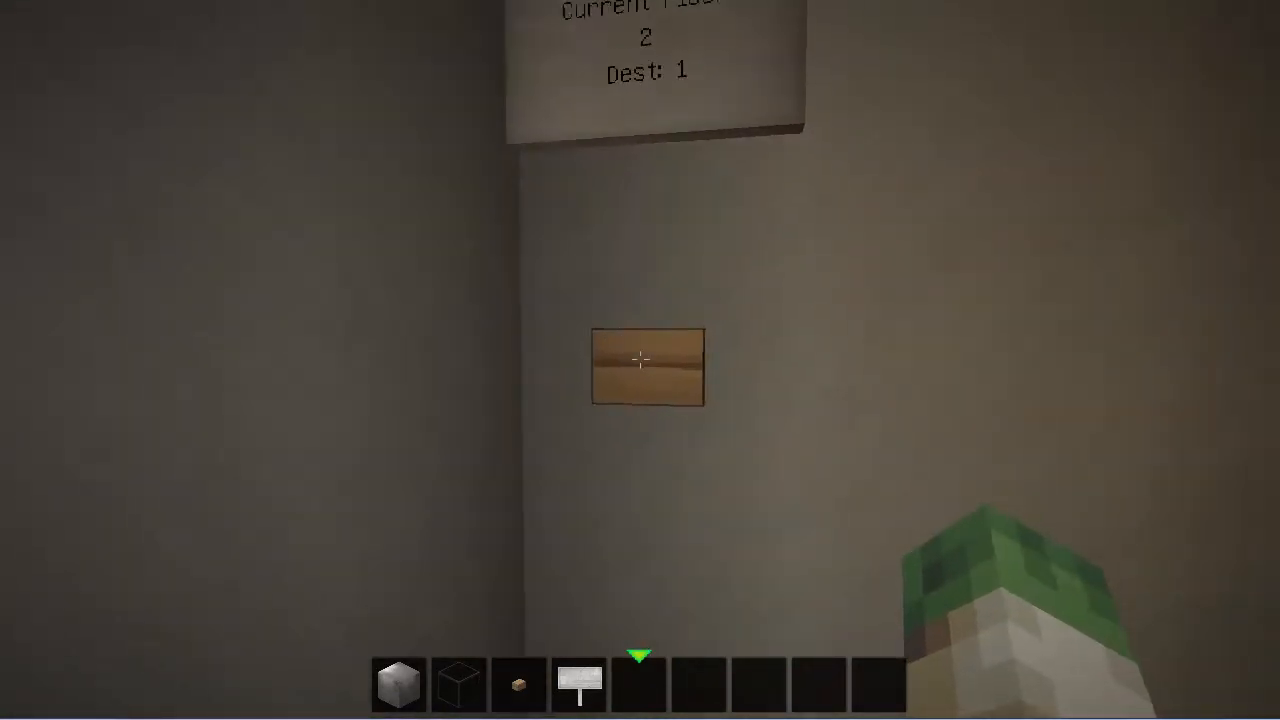
Add a second button with a blank sign beside the floor 2 sign, then ride the elevator down and trigger it again below.
key(3)
right_click(640, 360)
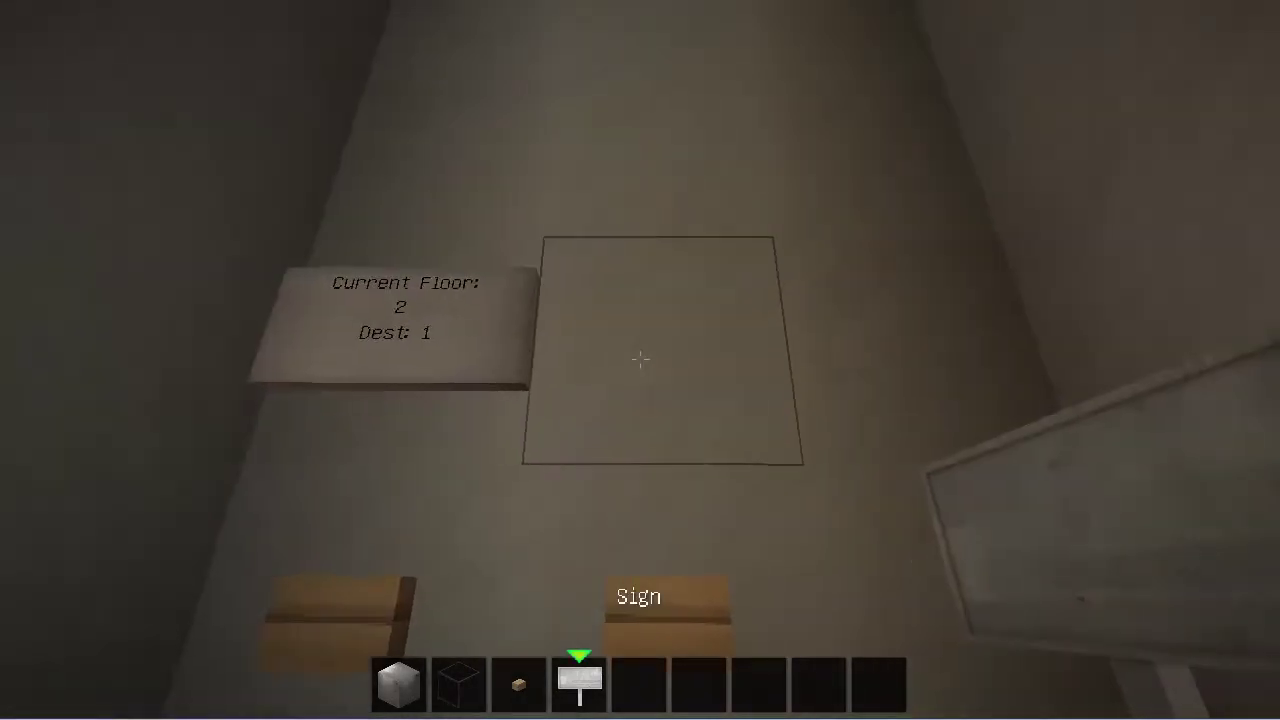
right_click(640, 360)
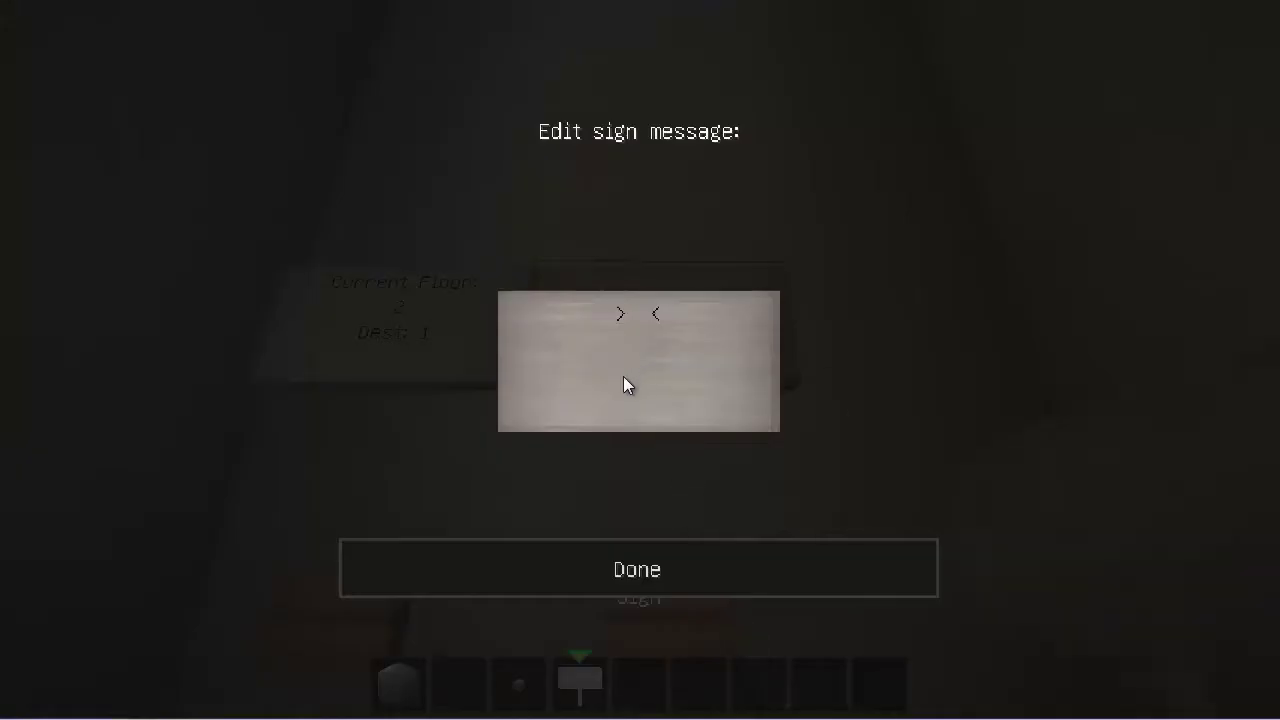
click(652, 548)
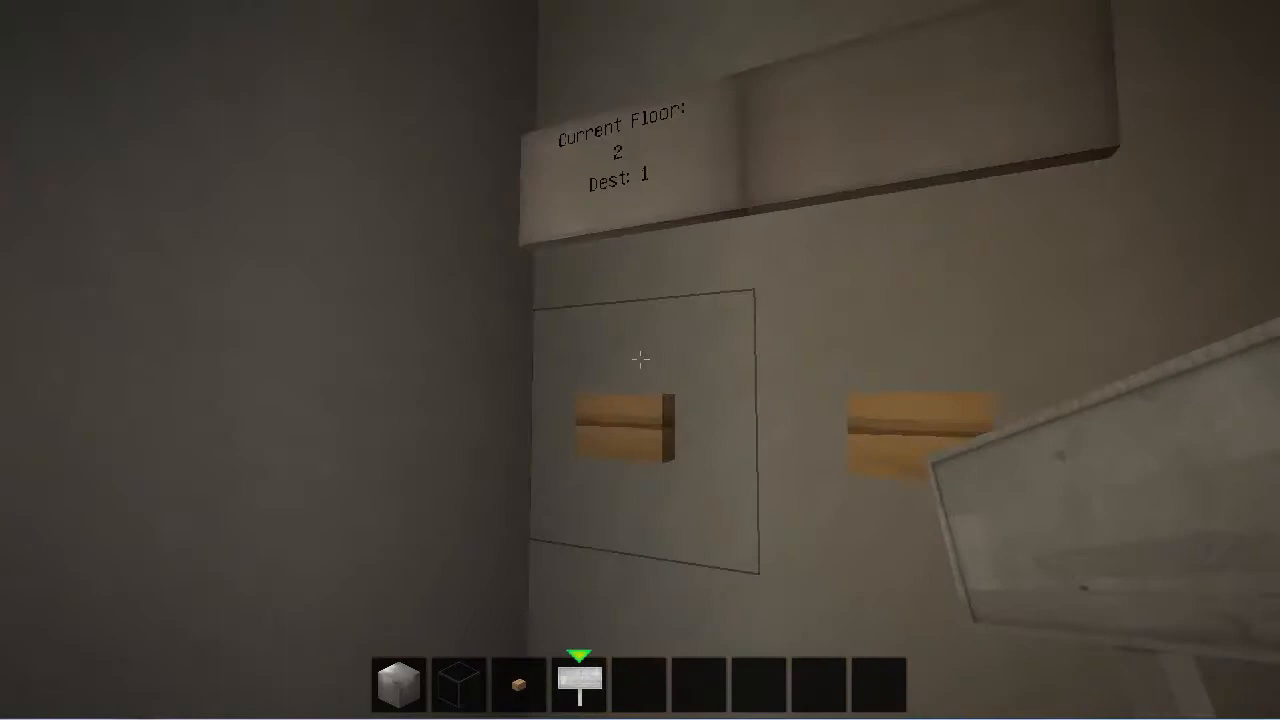
right_click(640, 360)
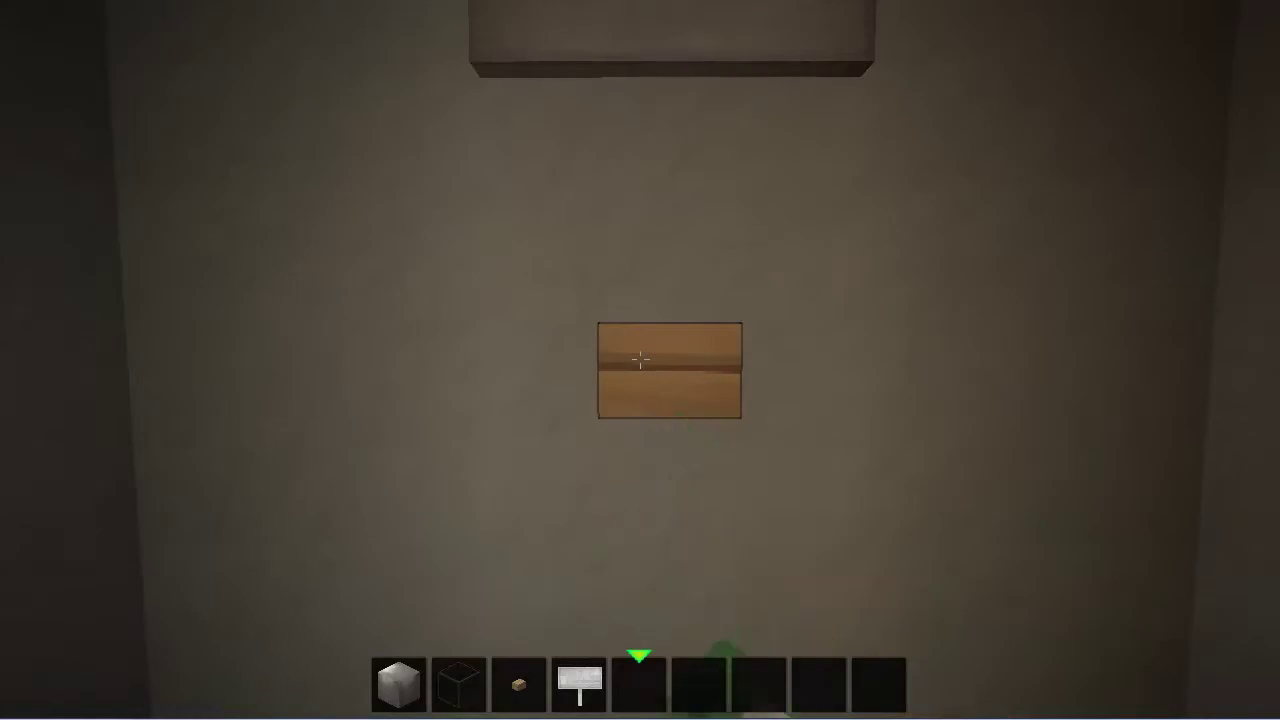
right_click(640, 360)
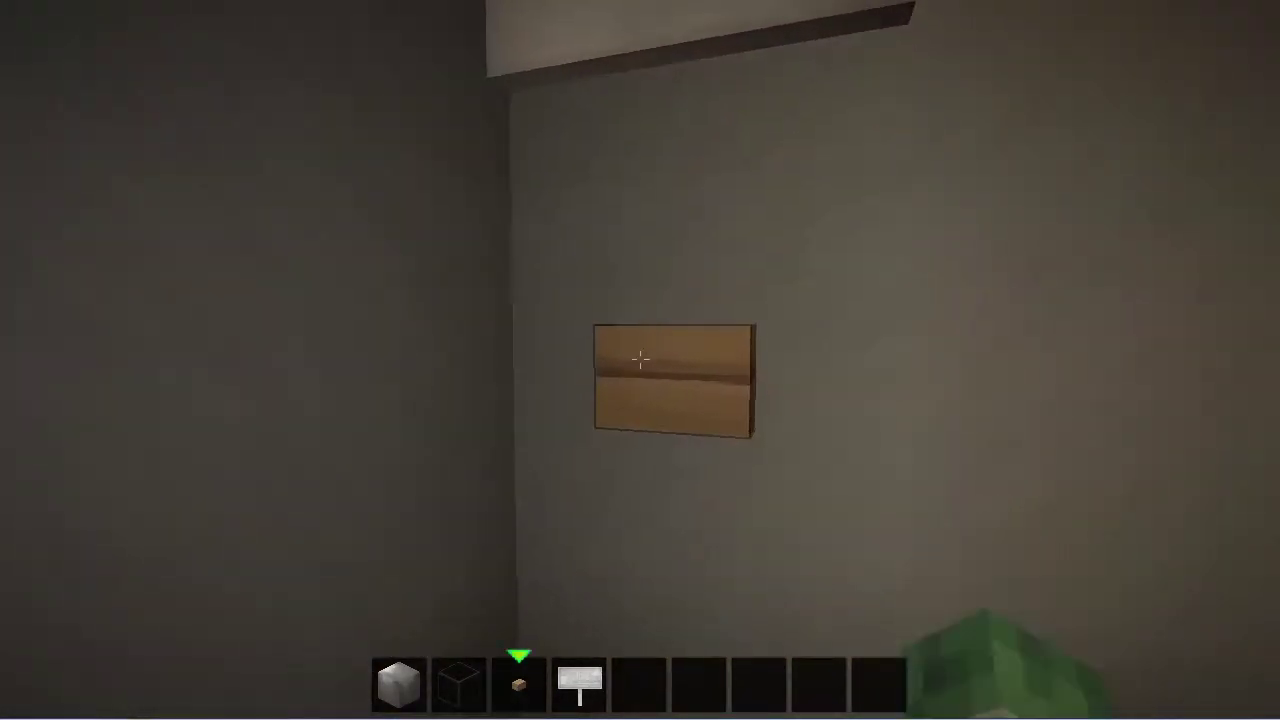
Place another wall button, remove a misplaced sign, and extend the shaft's glass floor by two blocks.
right_click(640, 360)
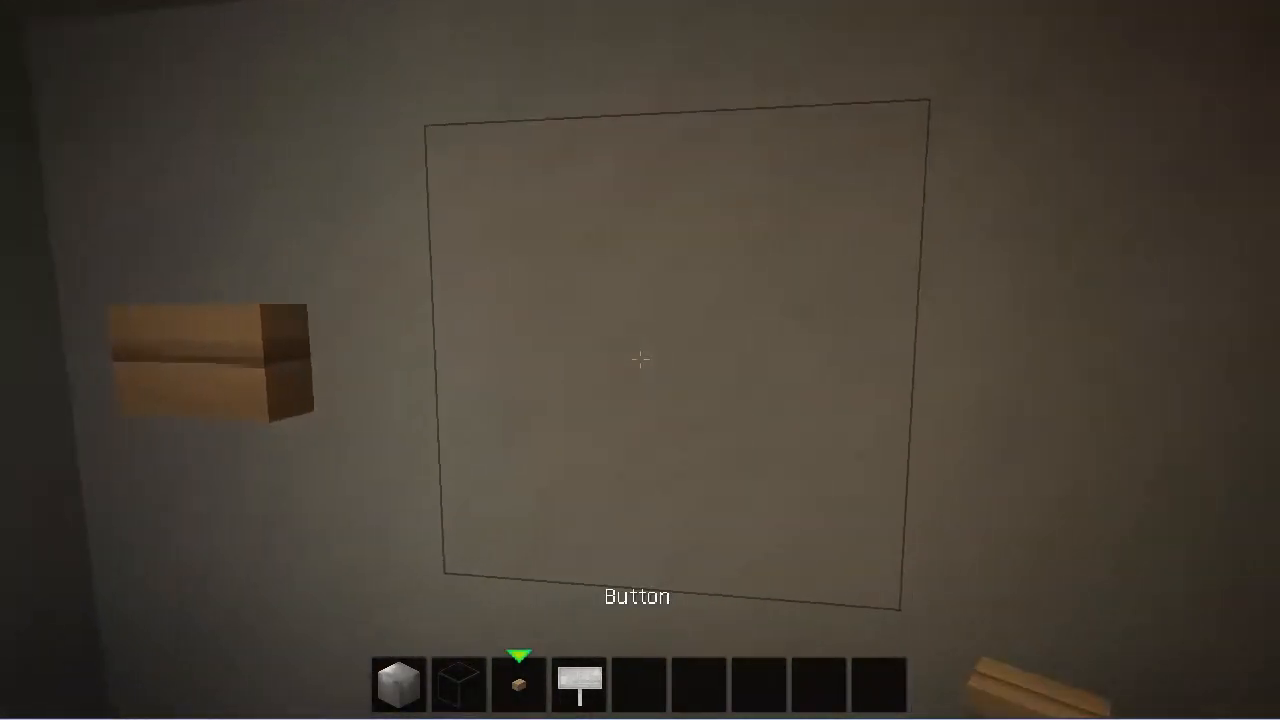
scroll(640, 360, down, 1)
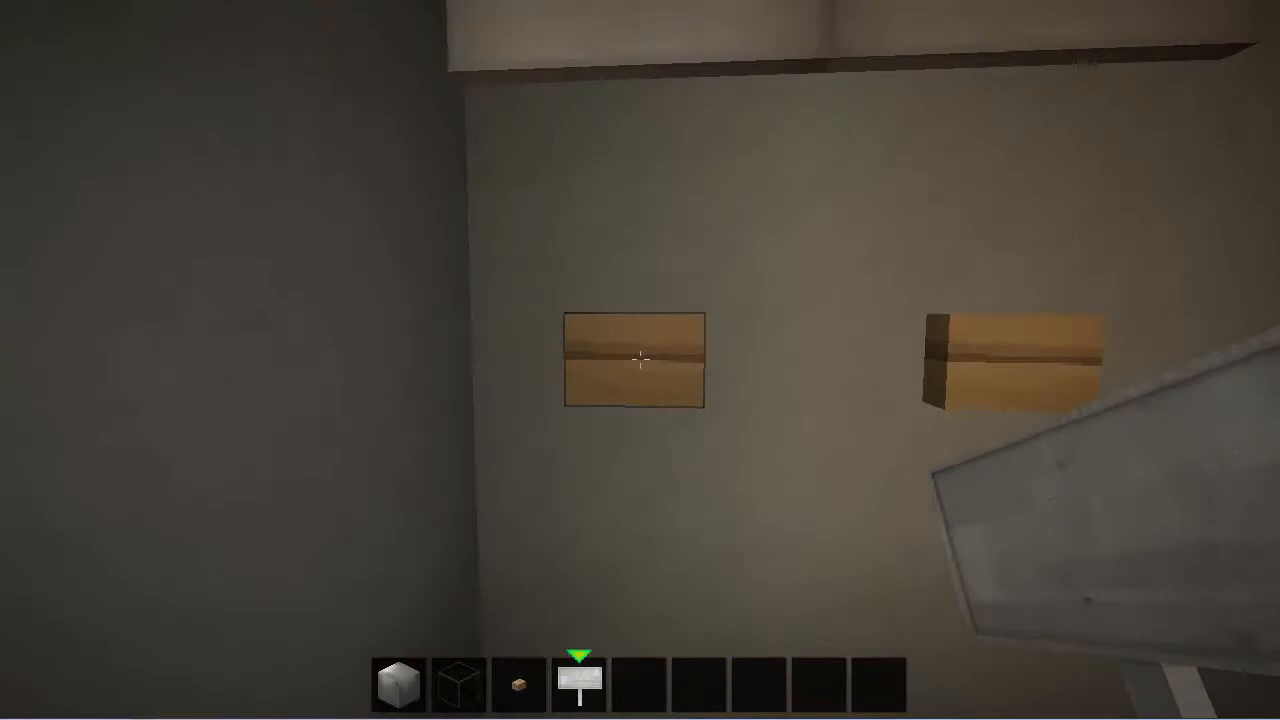
click(640, 360)
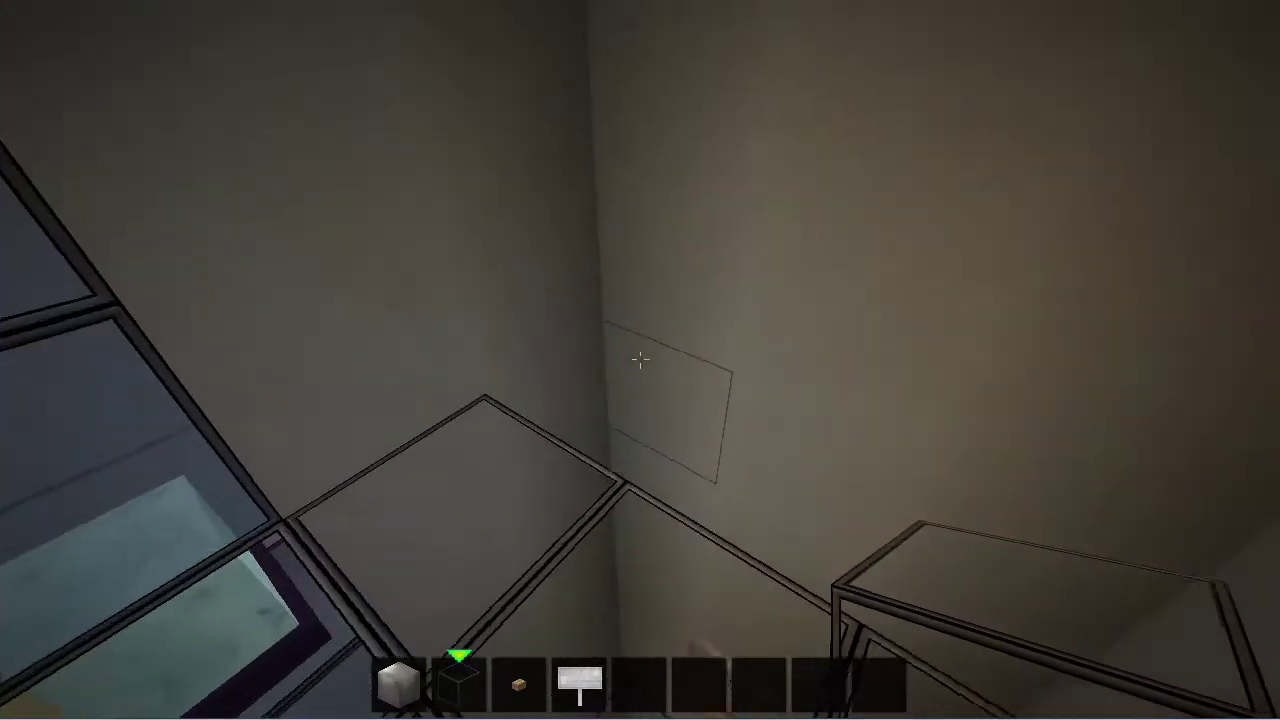
right_click(640, 360)
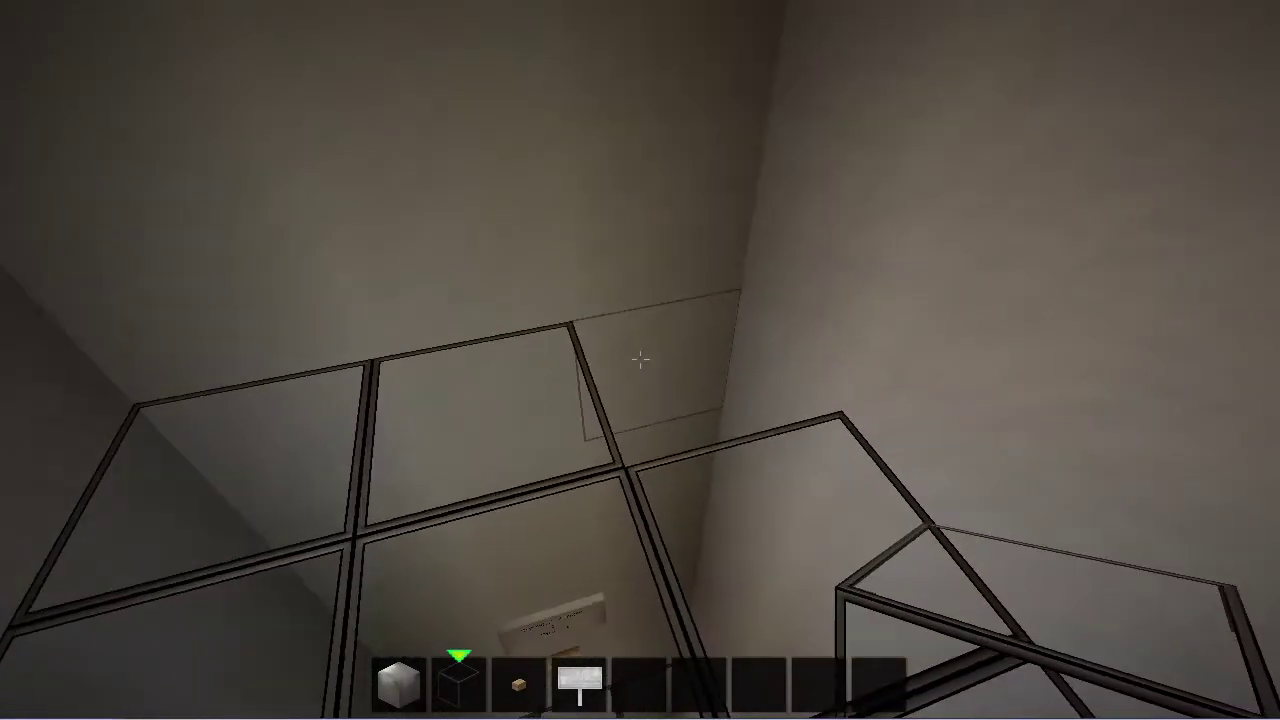
right_click(640, 360)
Mount the floor 3 button with a sign above it reading Current Floor: 3, Dest: 1.
key(3)
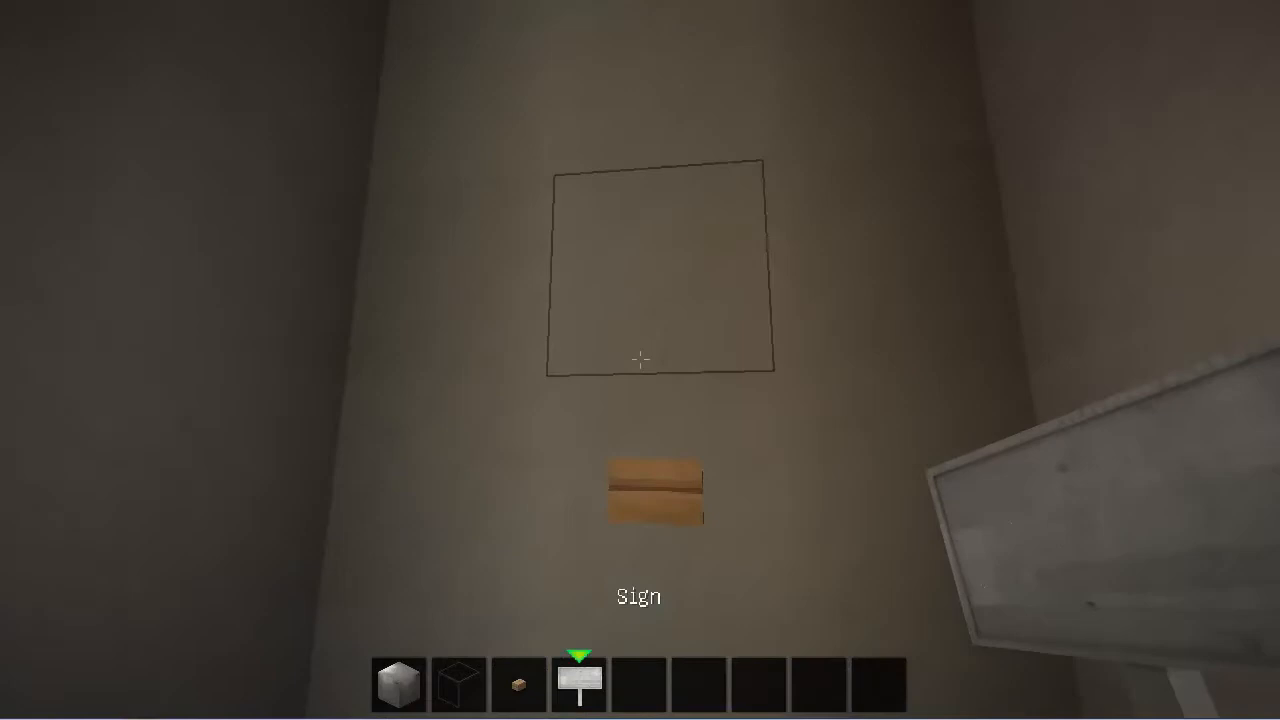
right_click(640, 360)
click(642, 553)
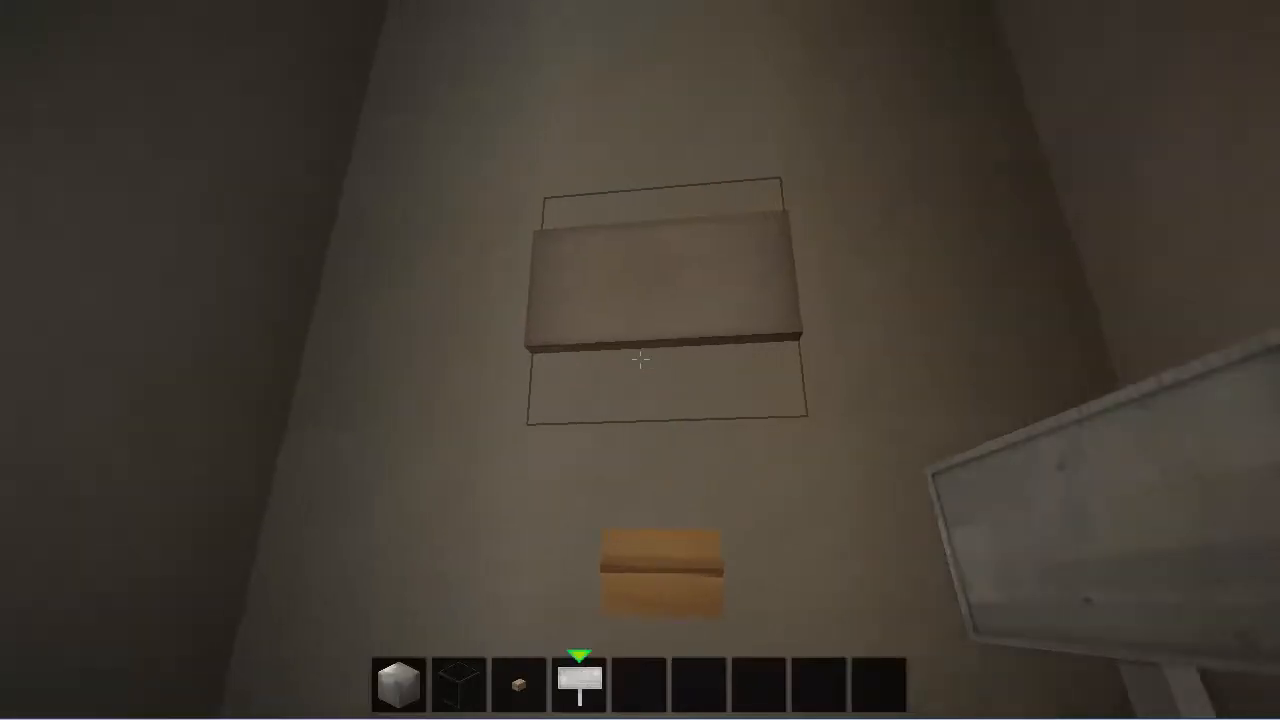
key(5)
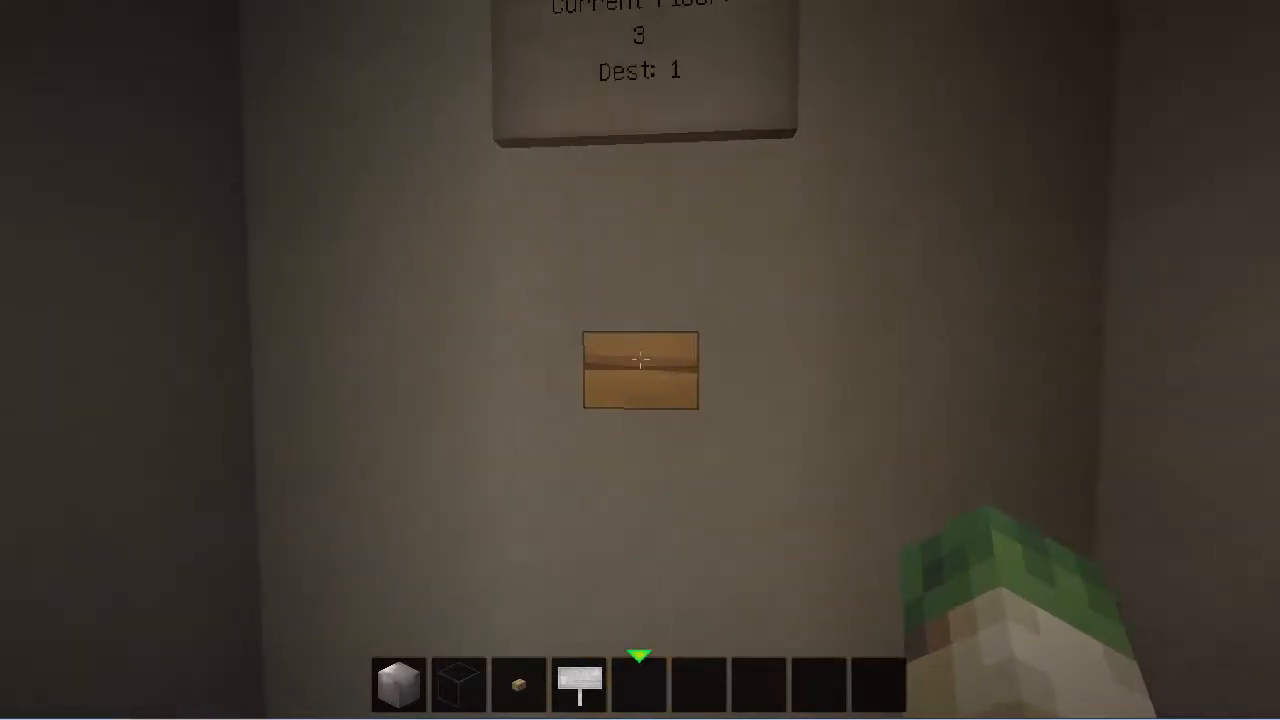
Walk and fly up to the green-floored level beside the glass shaft.
key(w)
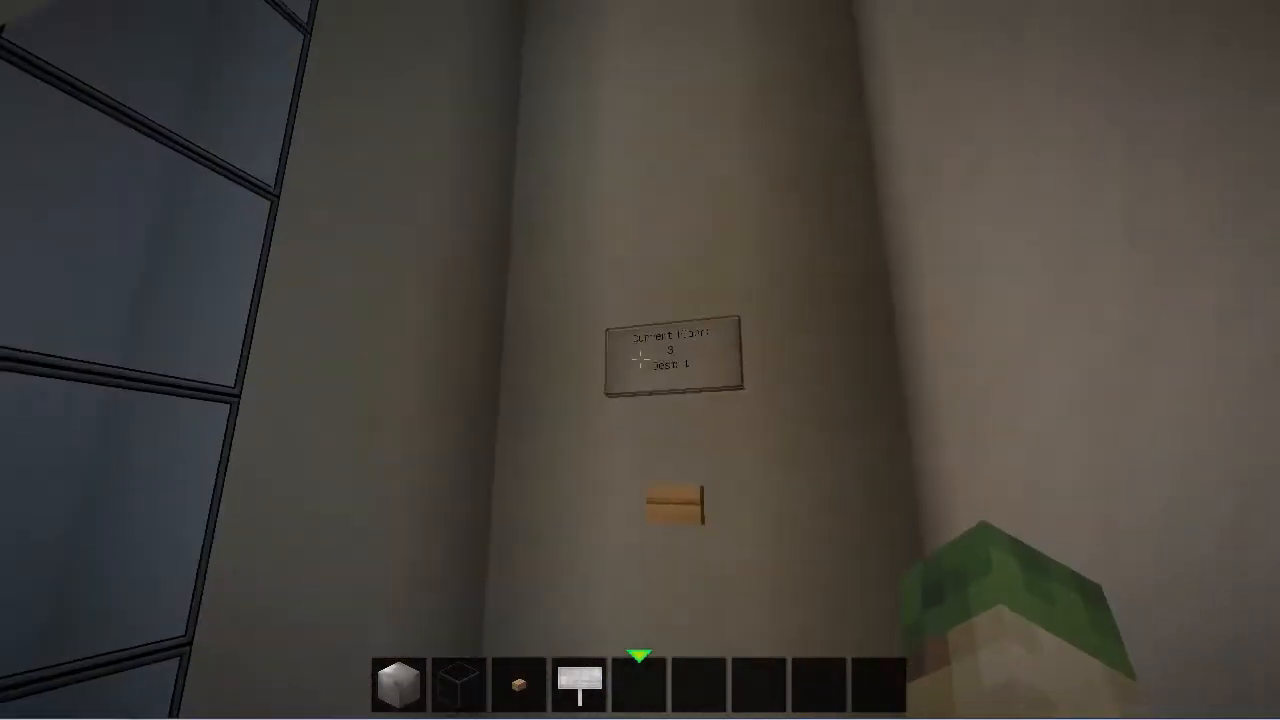
scroll(640, 360, up, 1)
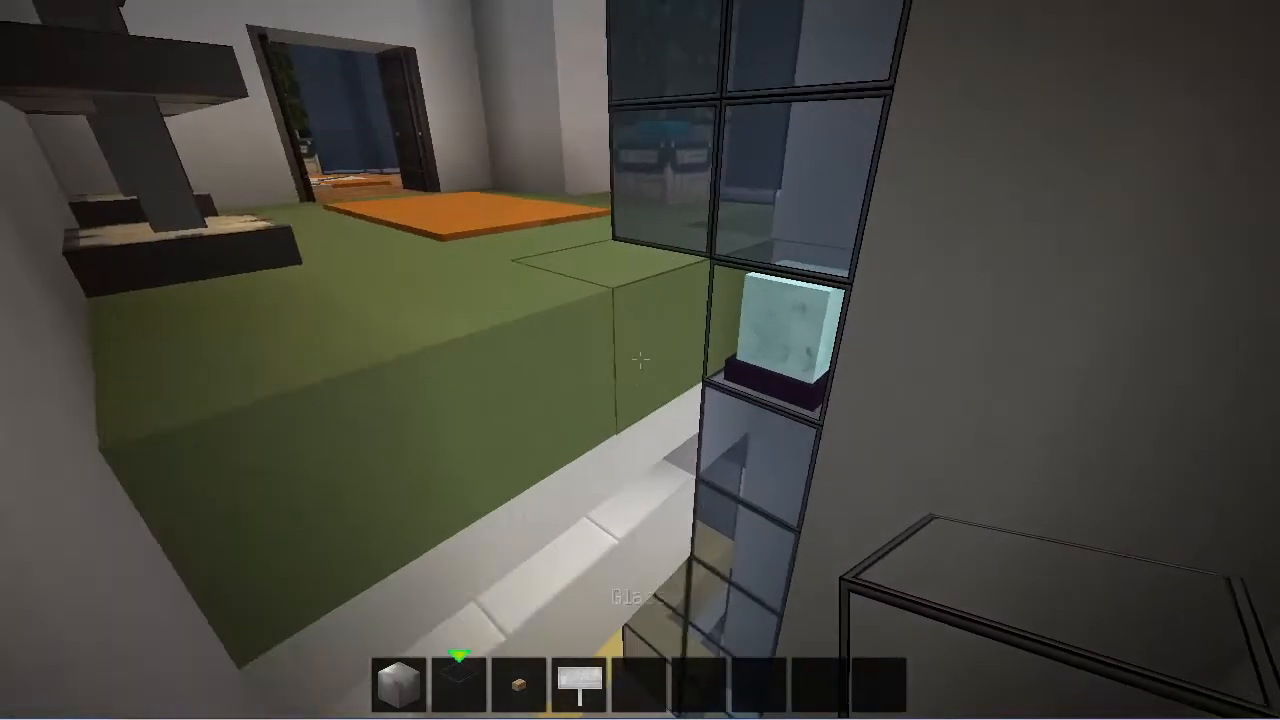
Line the green floor's edge with a row of three glass blocks.
right_click(640, 360)
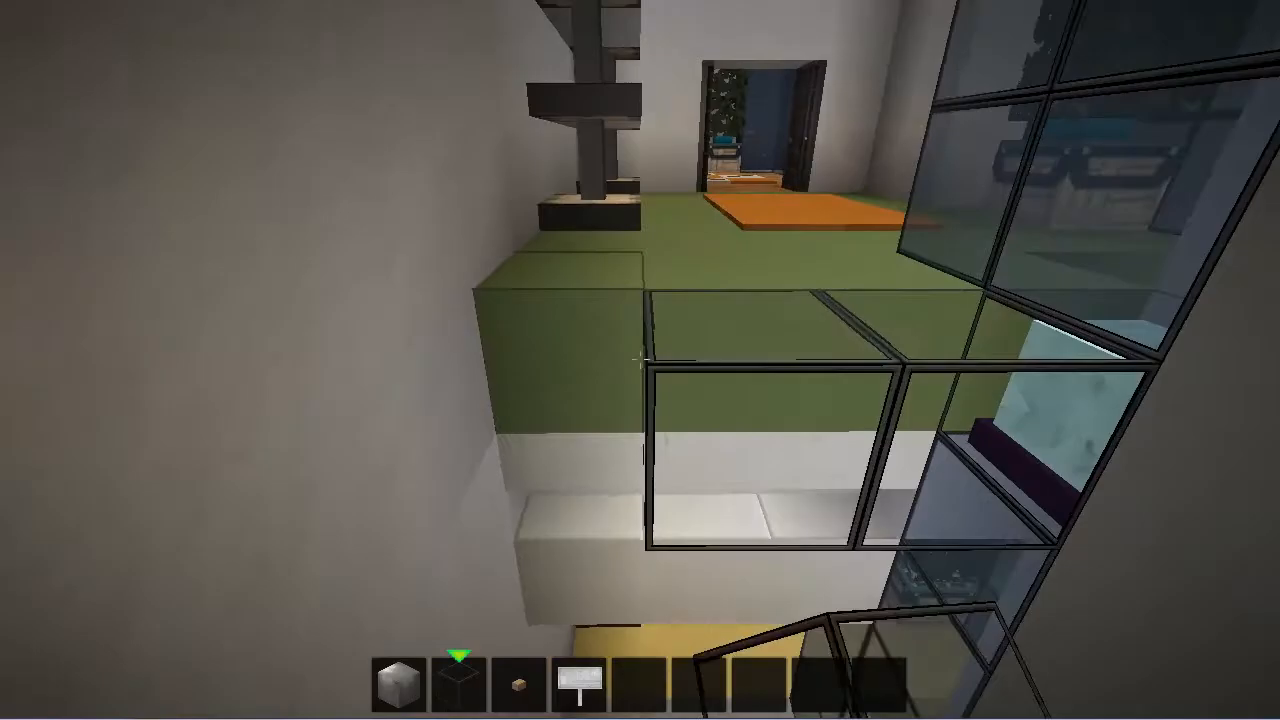
right_click(640, 360)
right_click(640, 360)
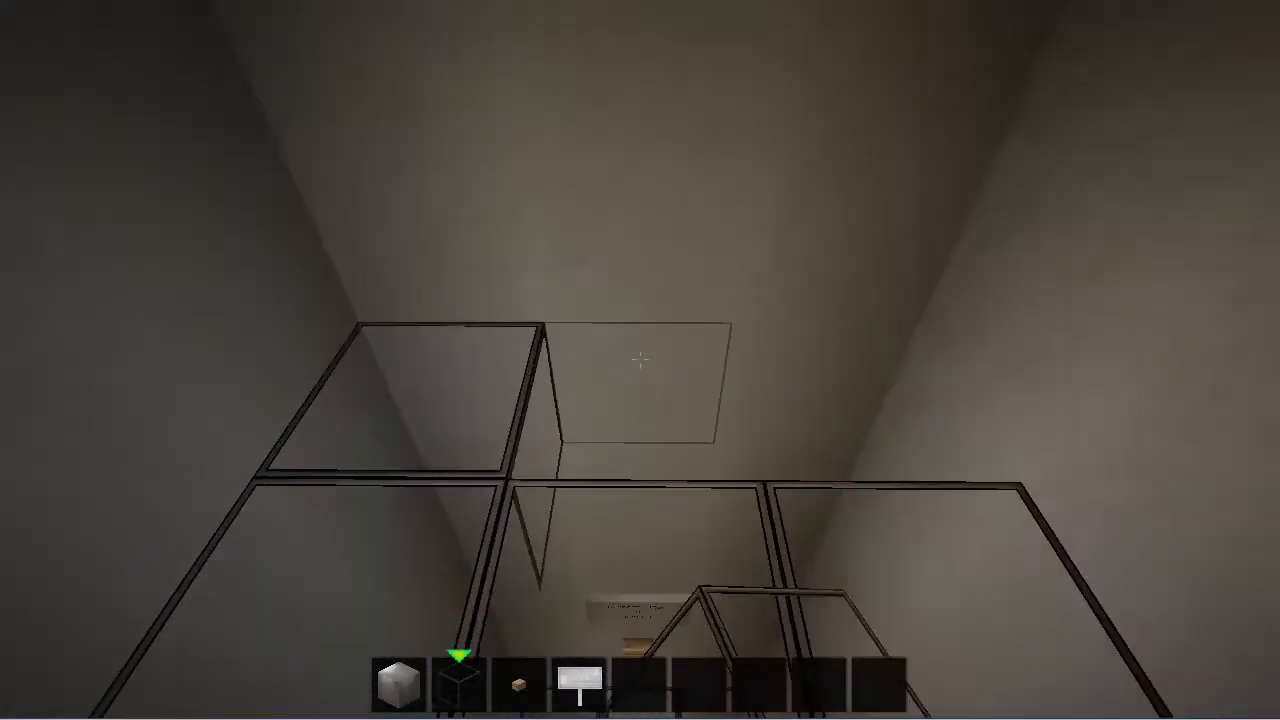
Mount the floor 4 button with a sign above it reading Current Floor: 4, Dest: 1.
key(3)
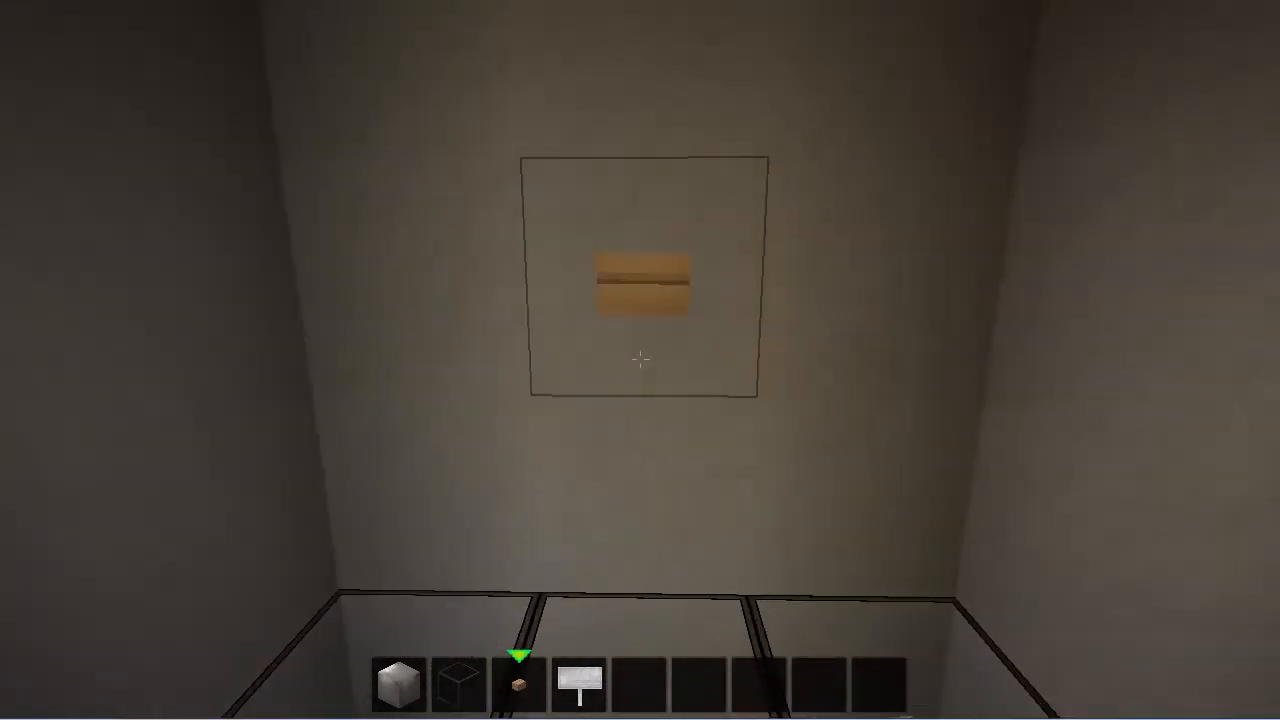
right_click(644, 375)
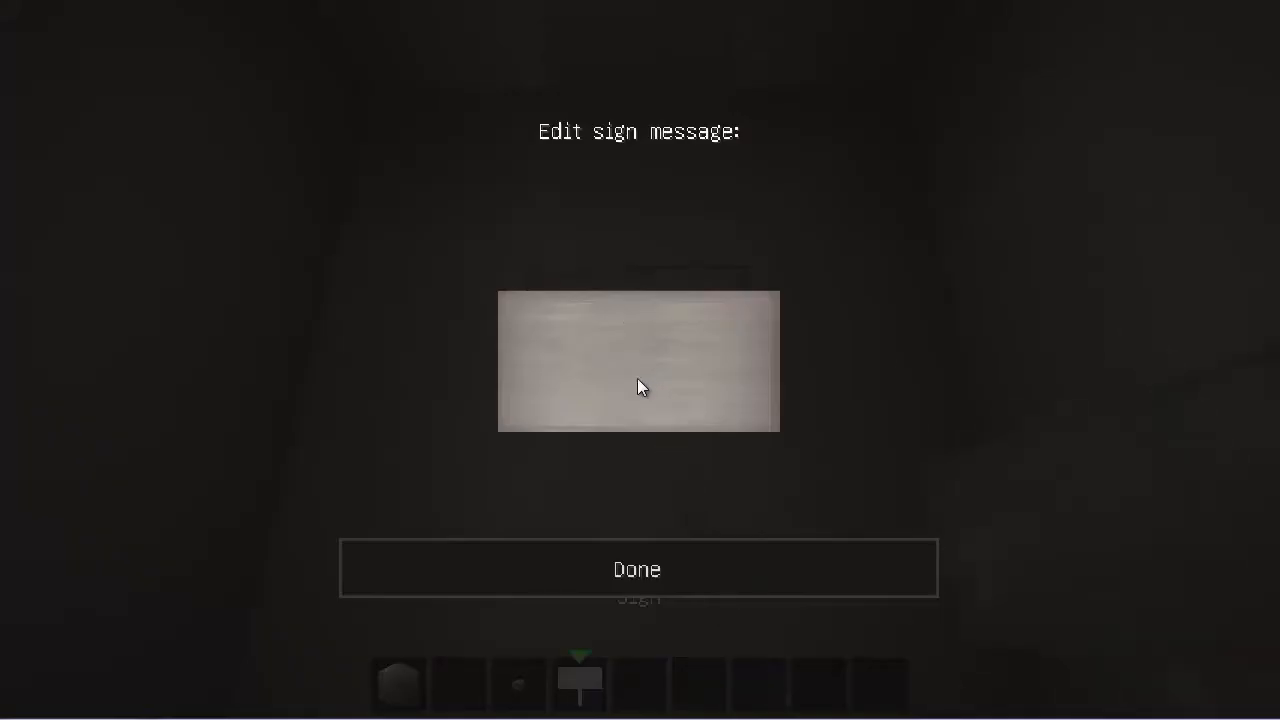
click(627, 567)
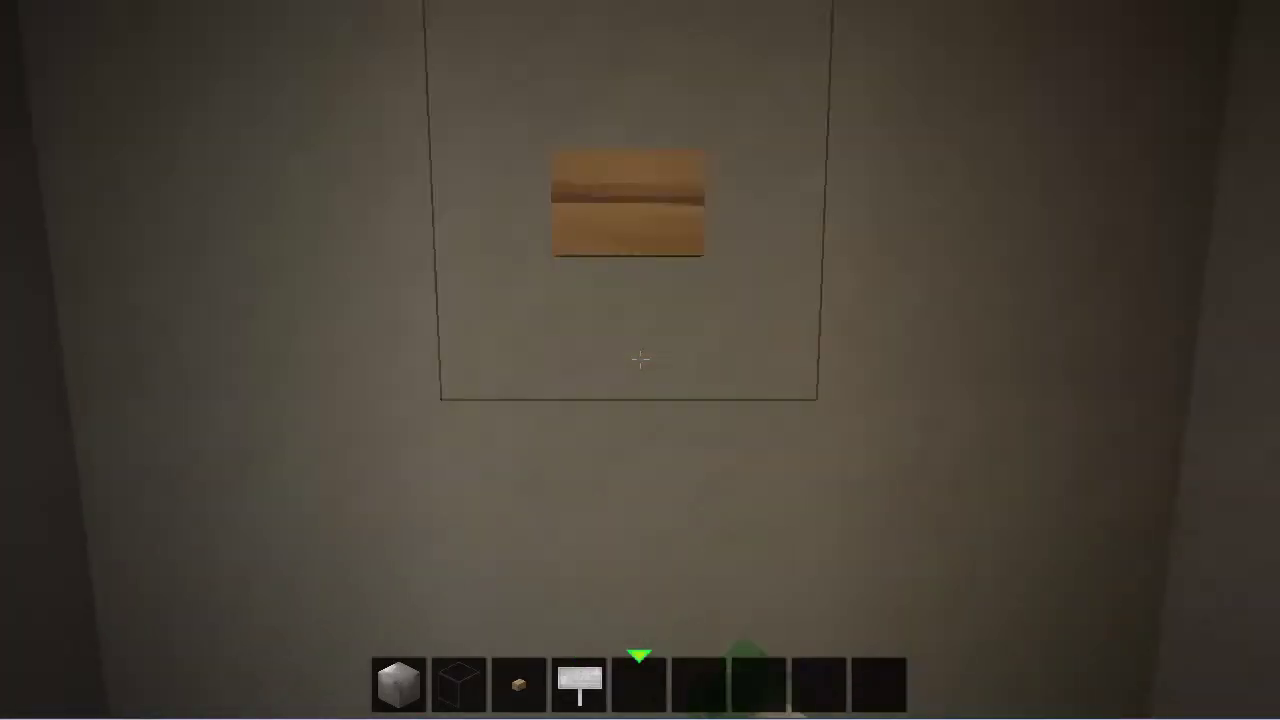
click(640, 360)
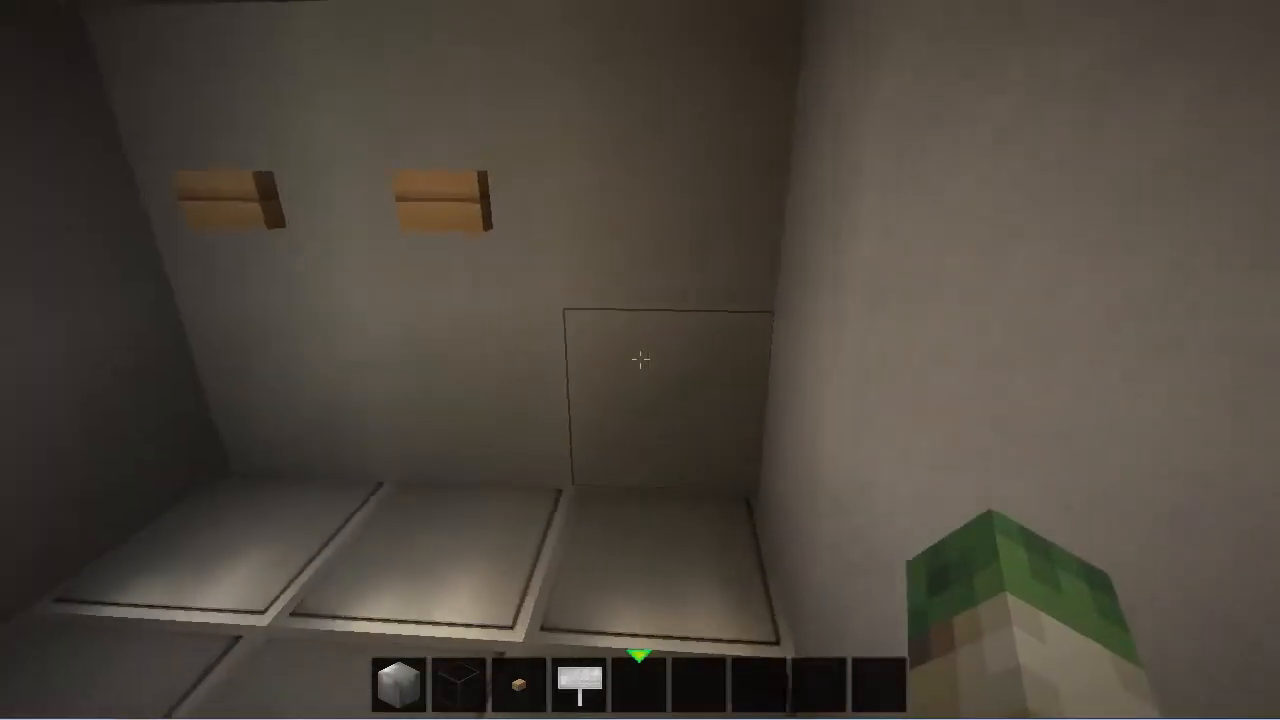
scroll(640, 360, up, 1)
scroll(640, 360, up, 1)
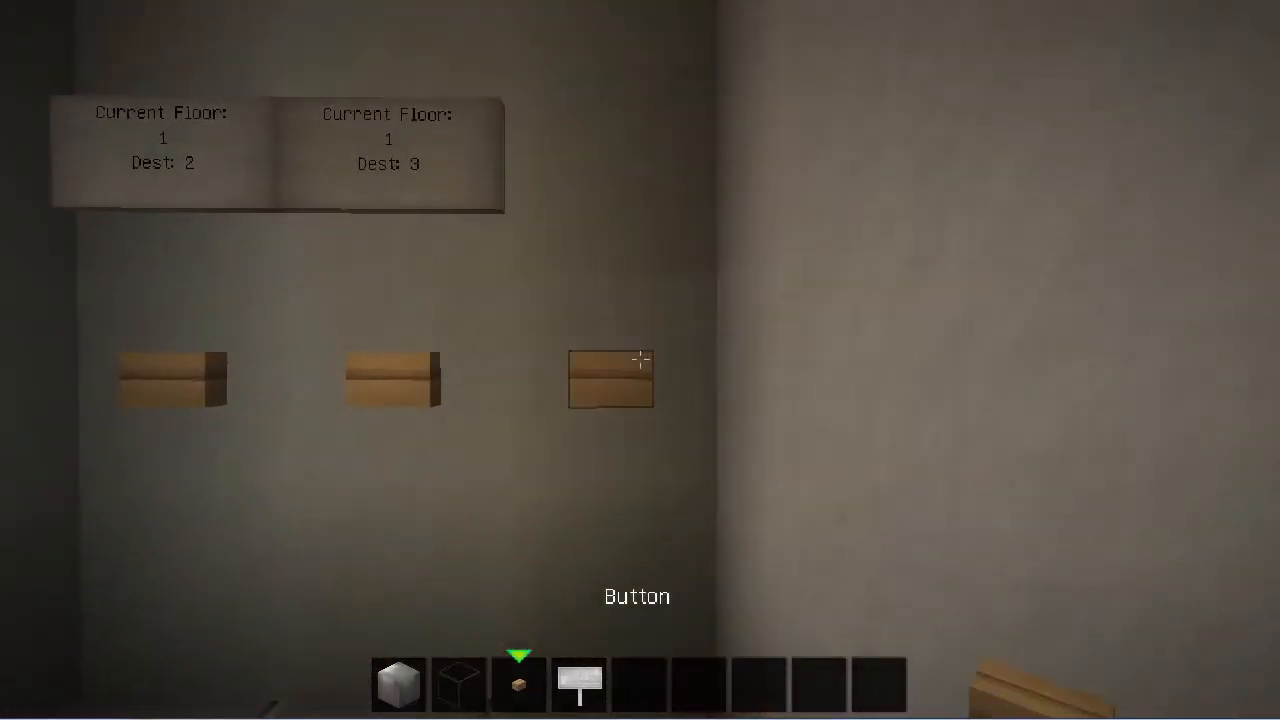
scroll(640, 360, down, 1)
Give the third ground-level button a sign reading Current Floor: 1, Dest: 4, and hang one more sign above the row.
right_click(640, 360)
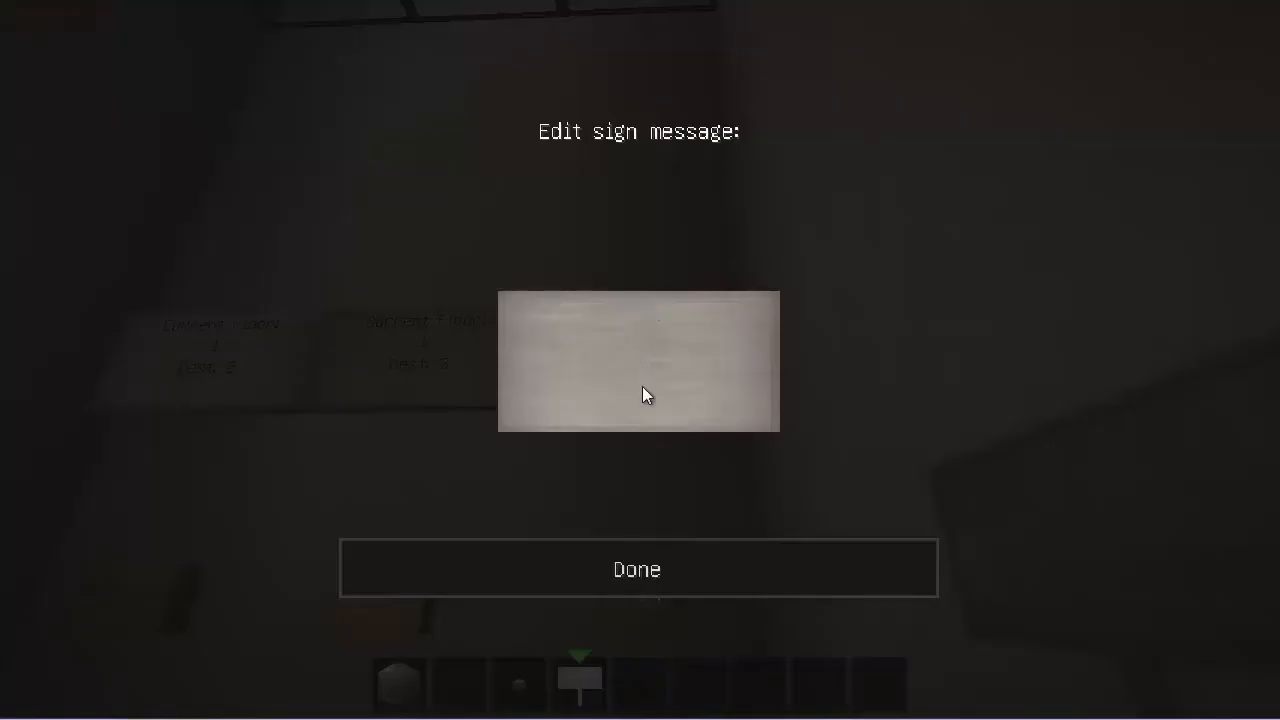
click(645, 574)
scroll(640, 360, down, 1)
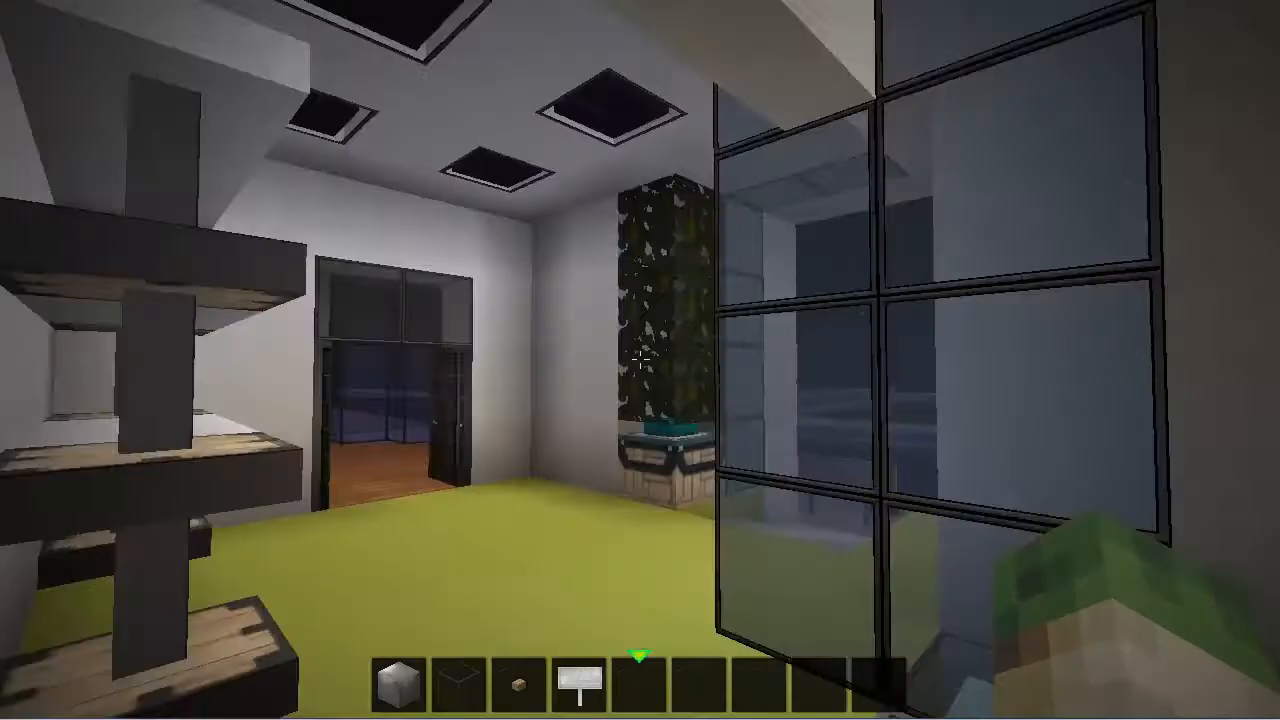
key(w)
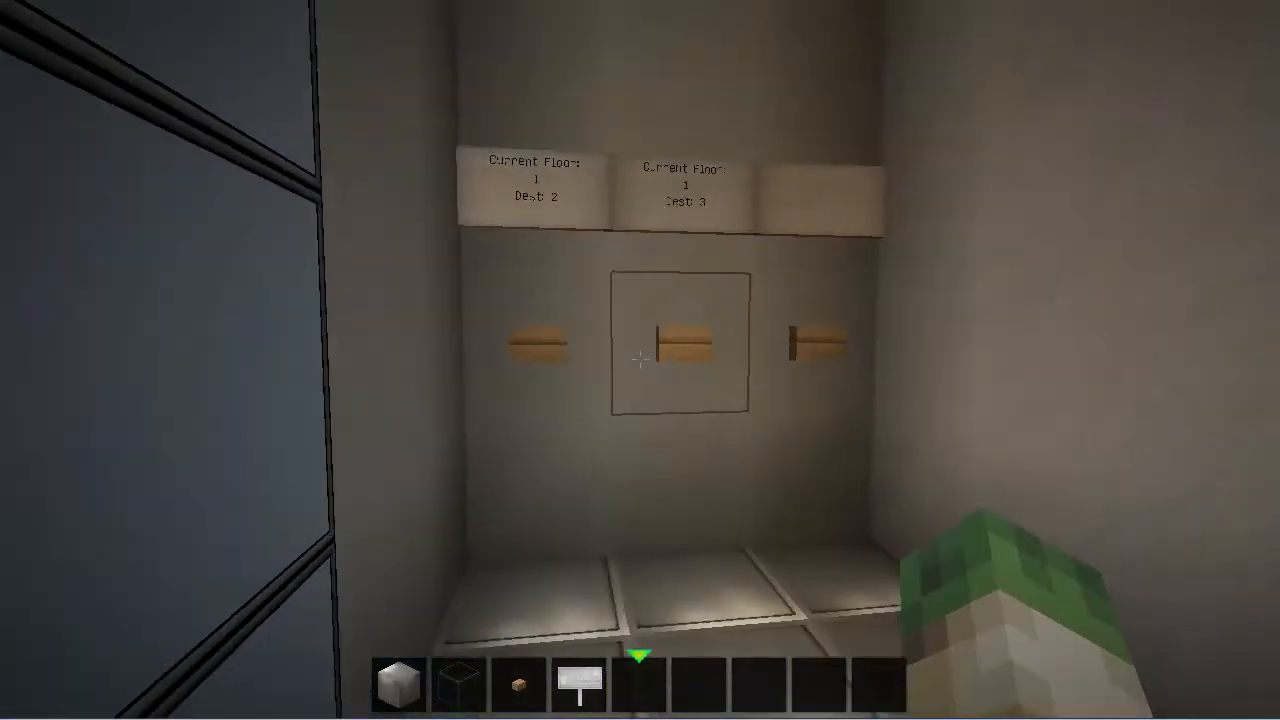
key(s)
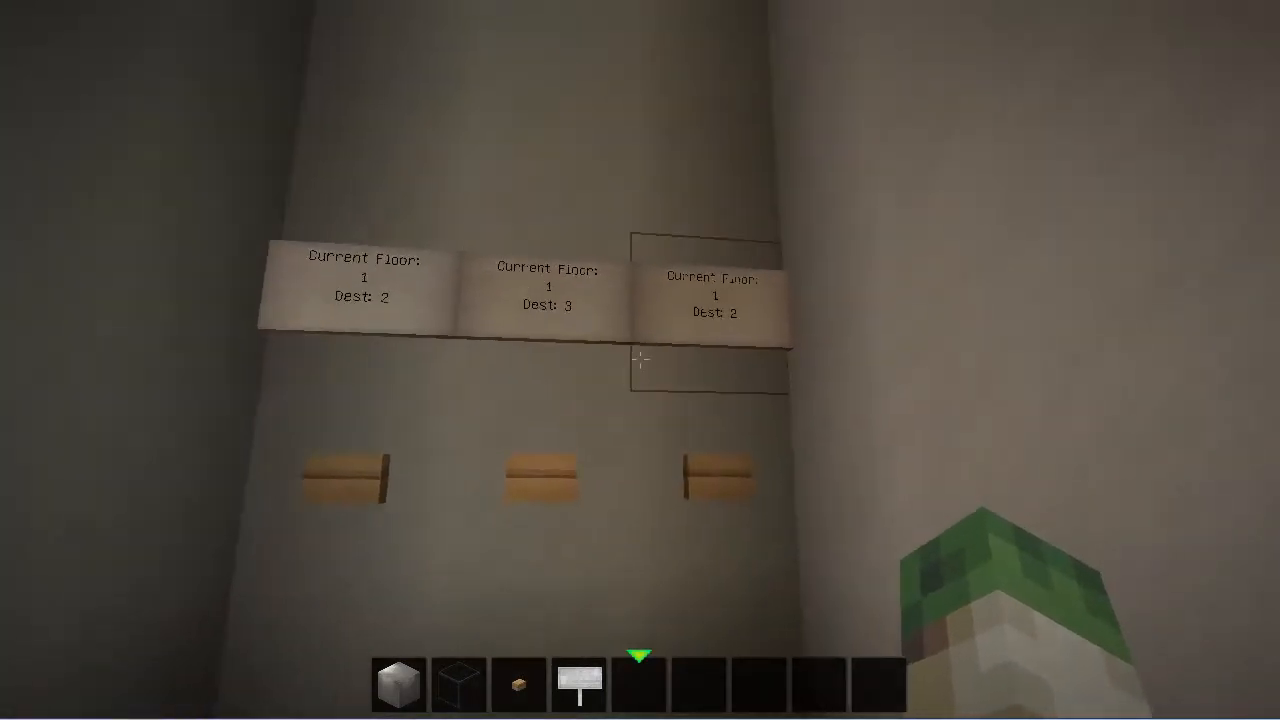
key(w)
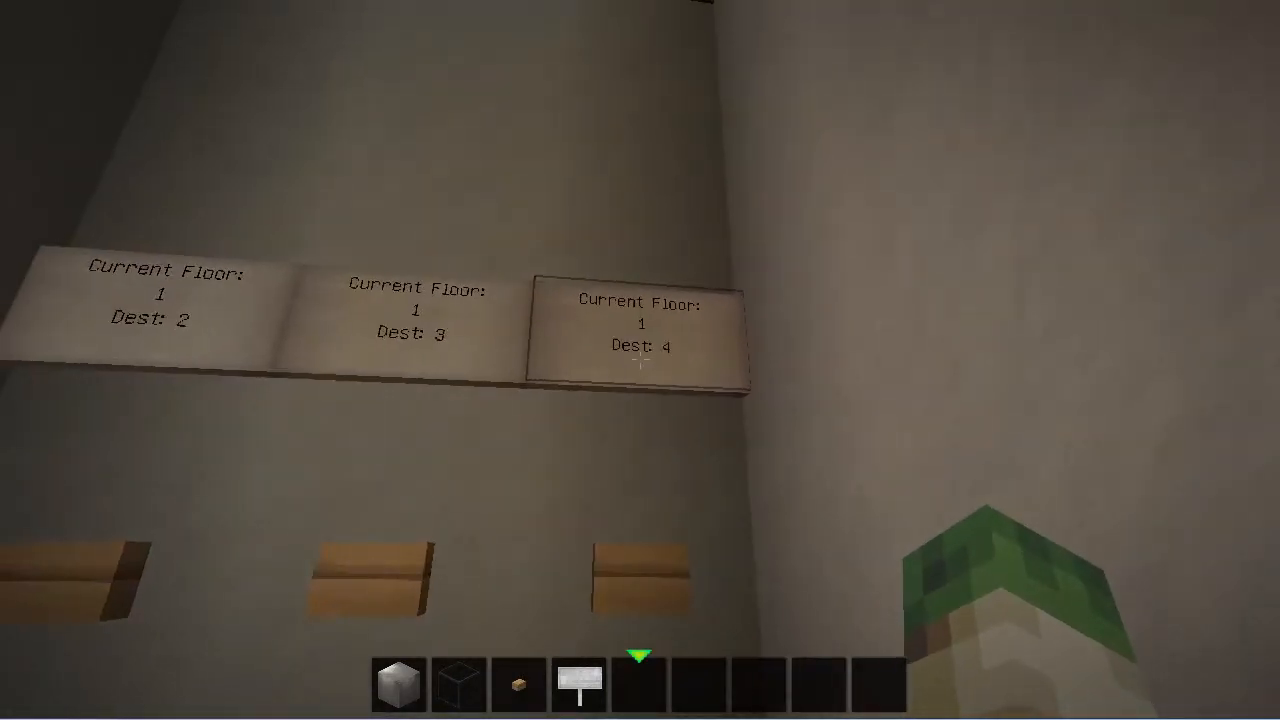
scroll(640, 360, up, 1)
right_click(640, 360)
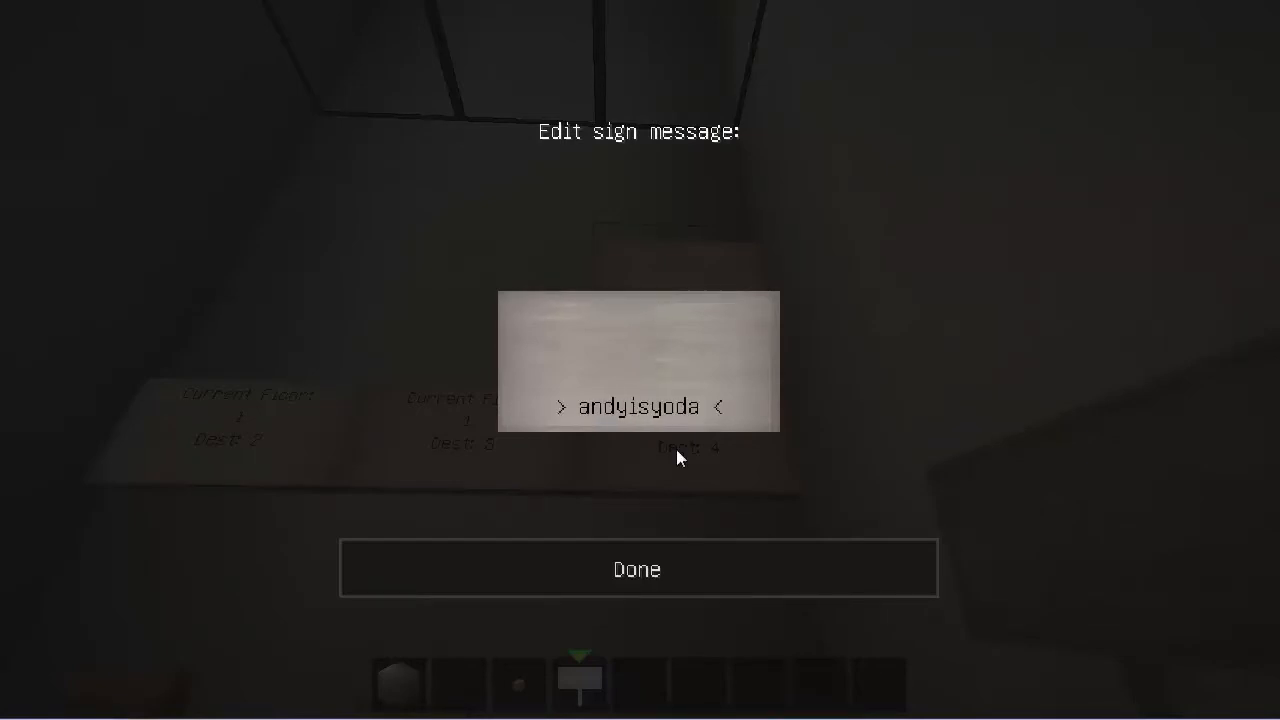
click(638, 568)
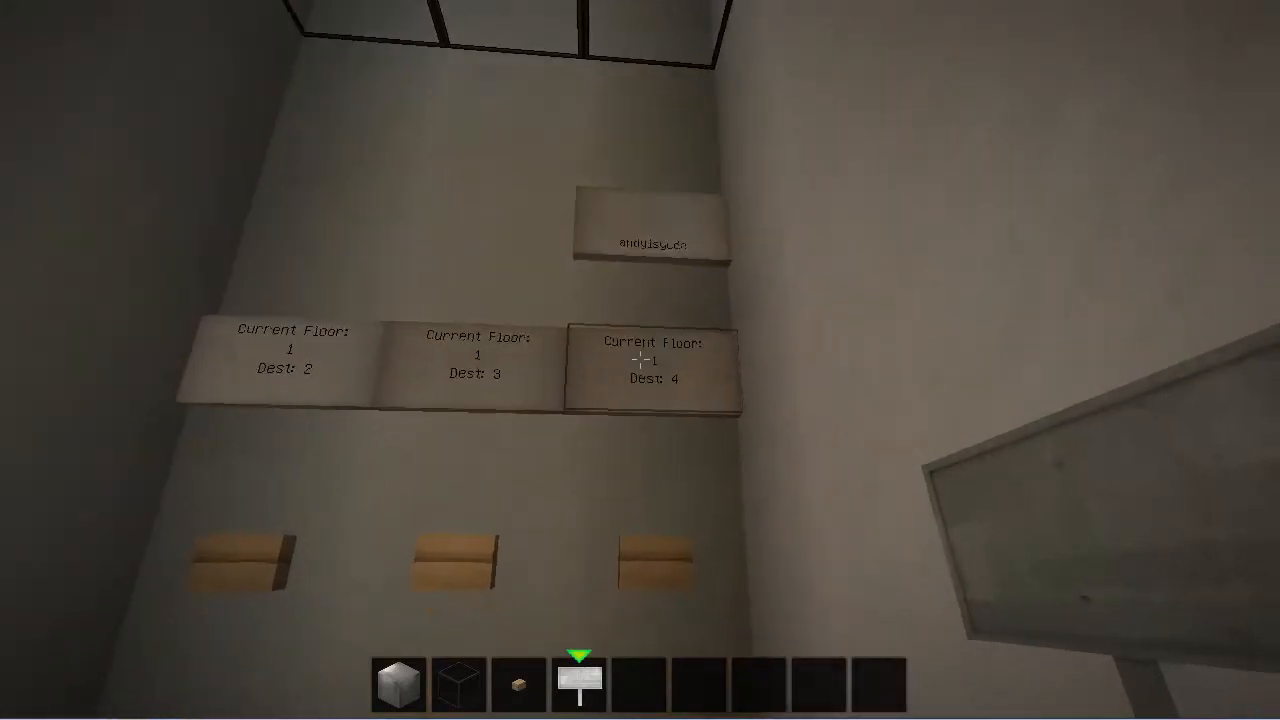
Walk to the floor 2 wall and trigger the elevator button under the Dest: 1 sign.
key(w)
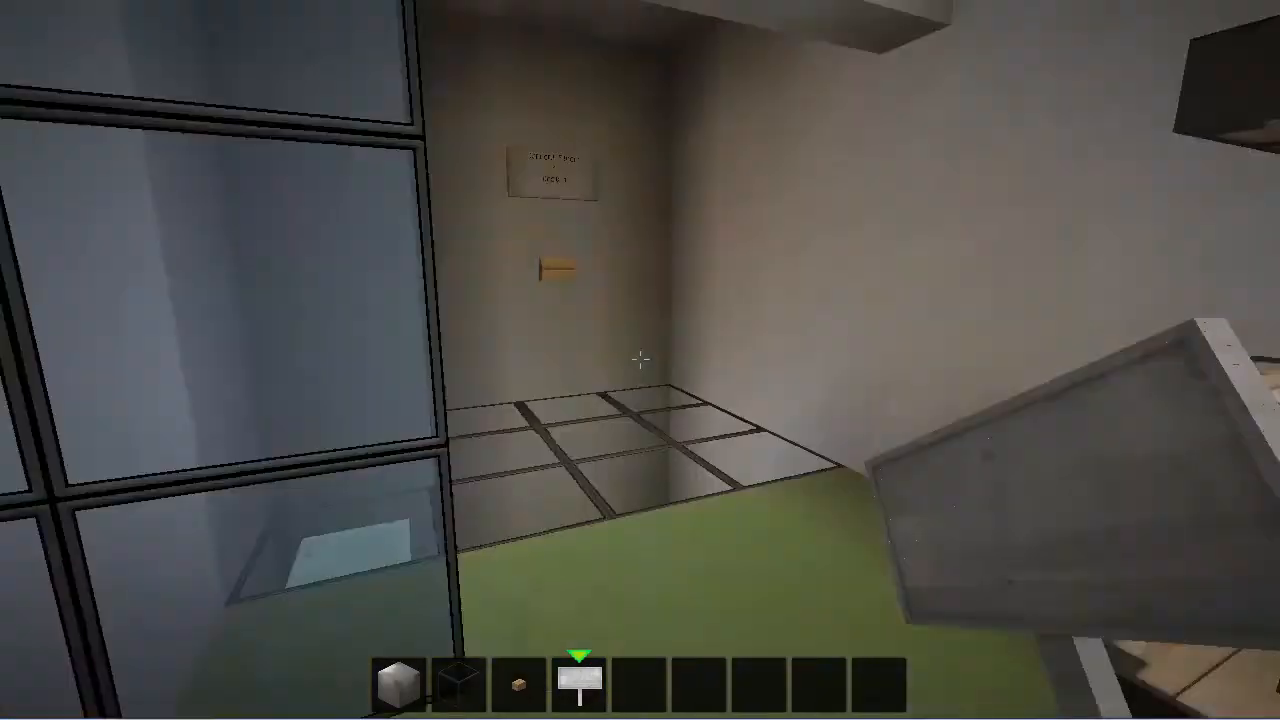
key(w)
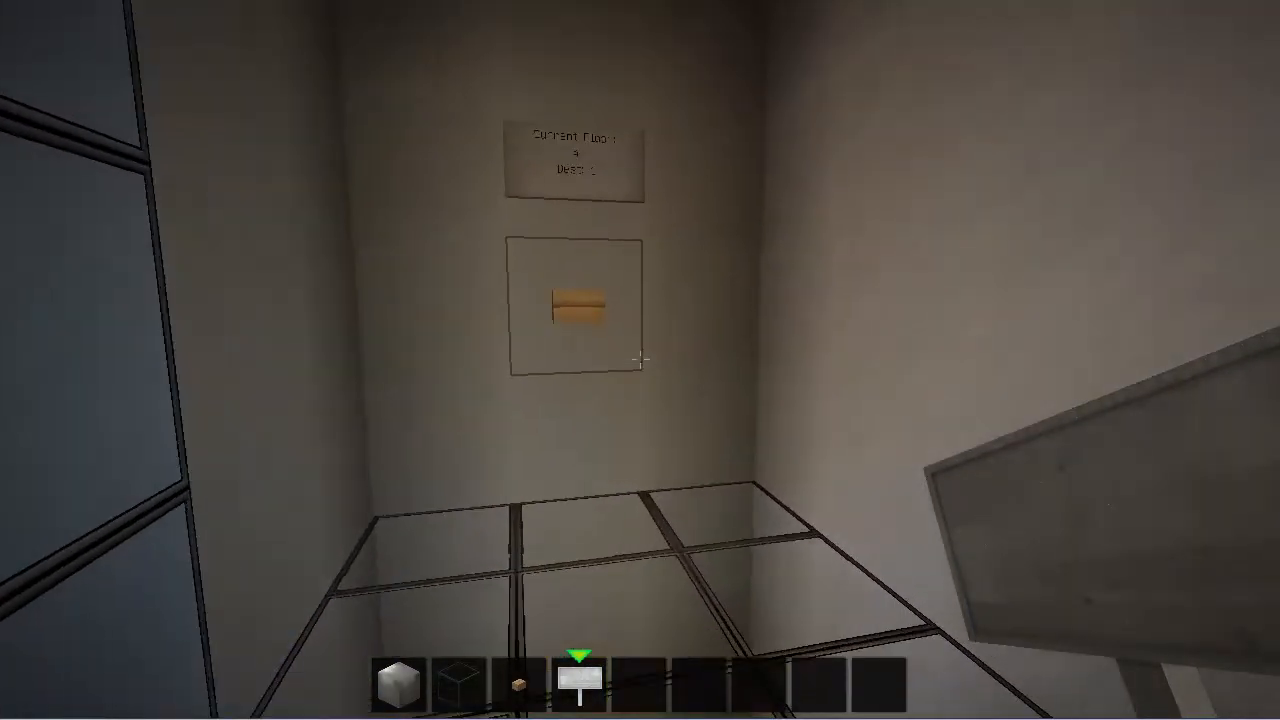
right_click(640, 359)
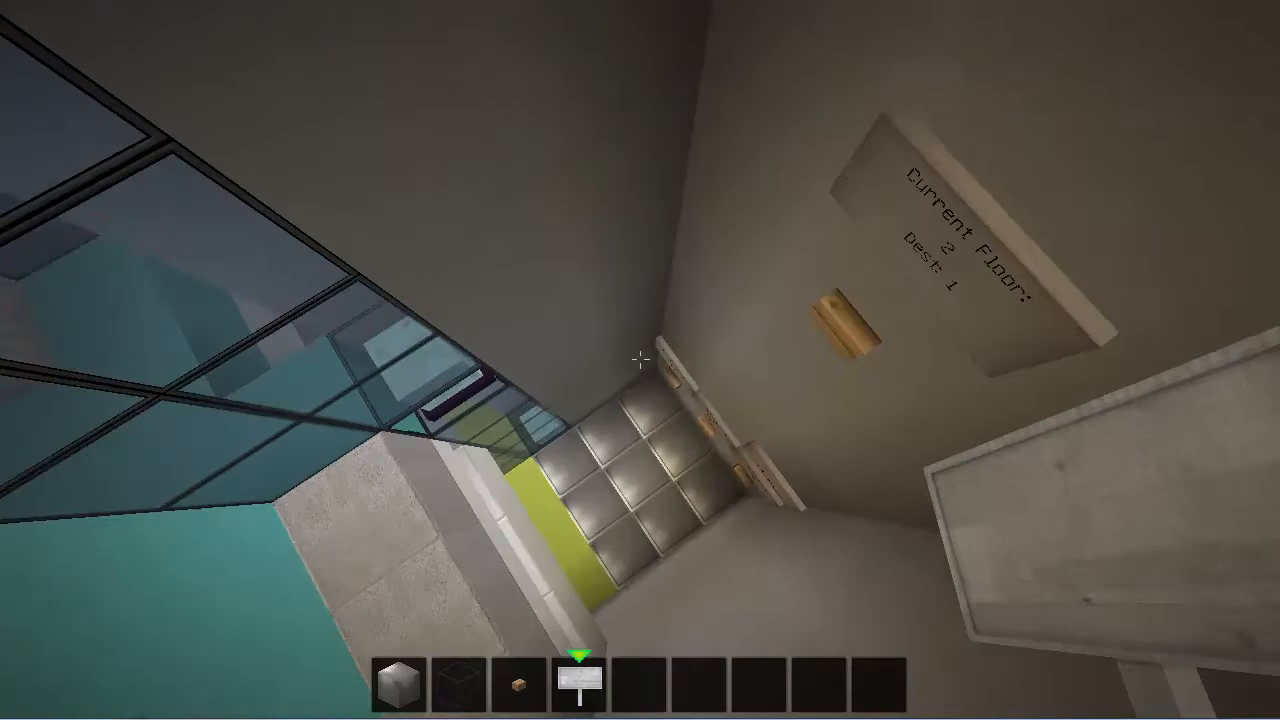